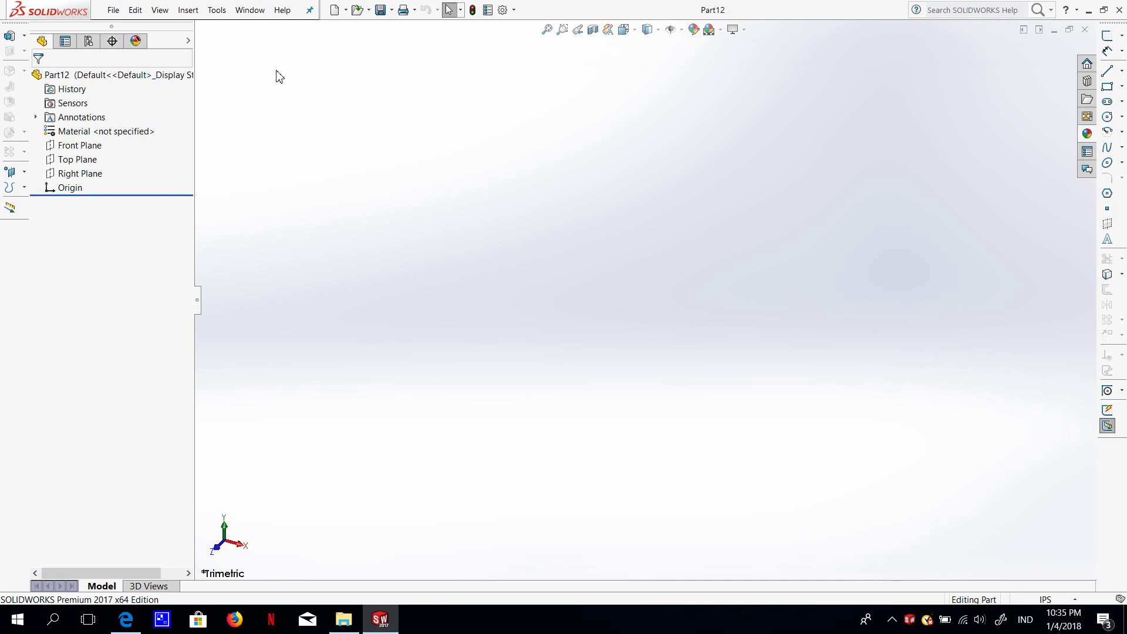
Create a new blank Part document, Part13.
left_click(343, 14)
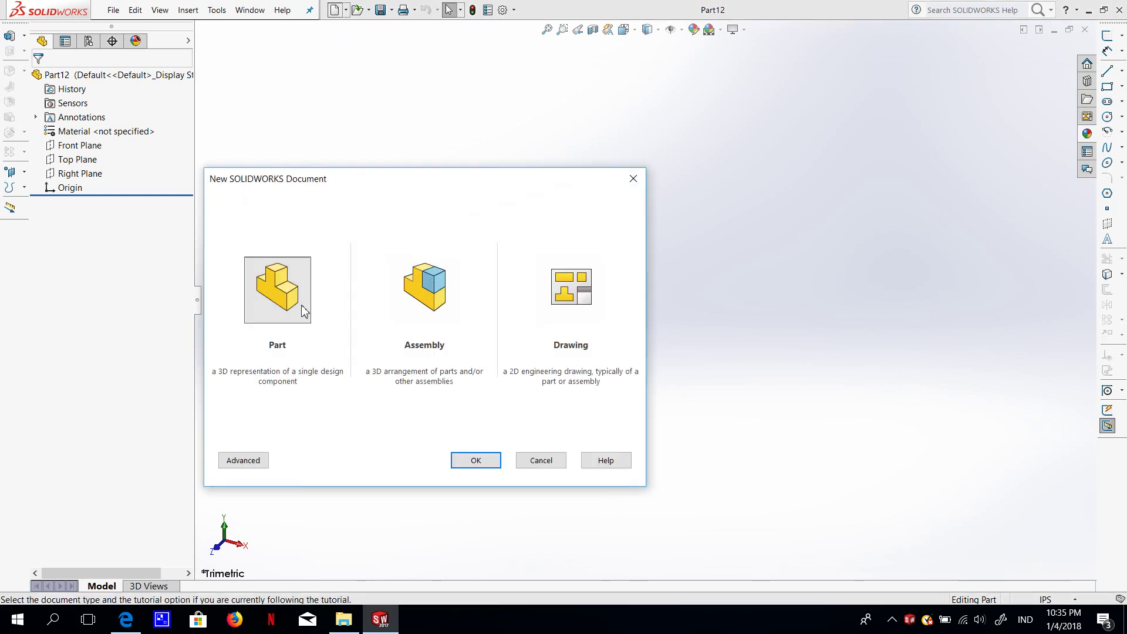
left_click(302, 311)
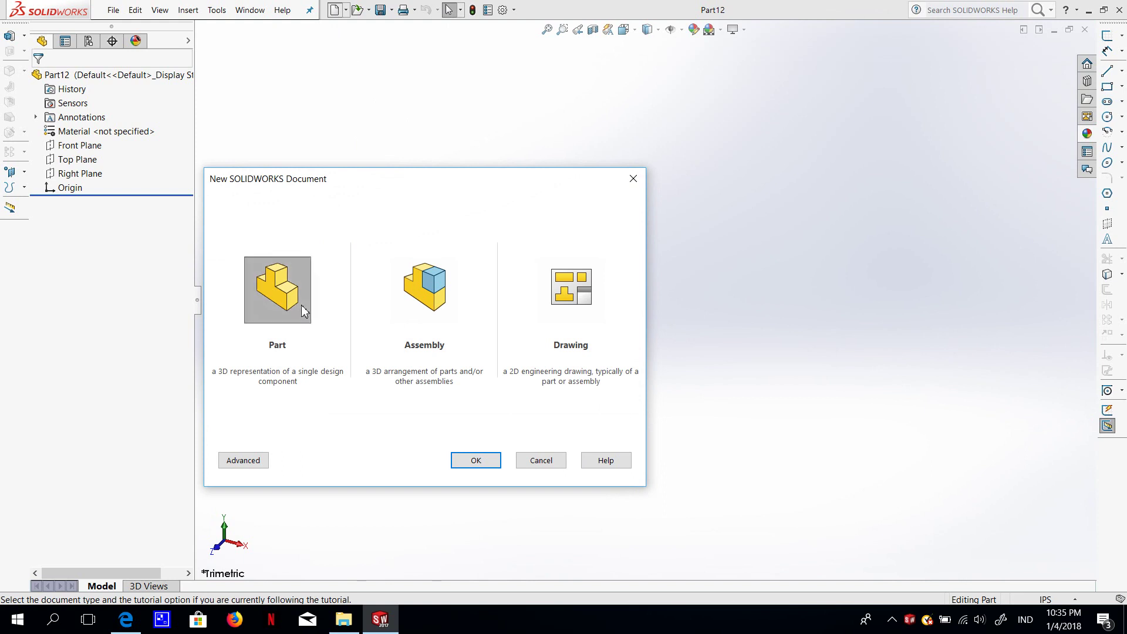
left_click(487, 459)
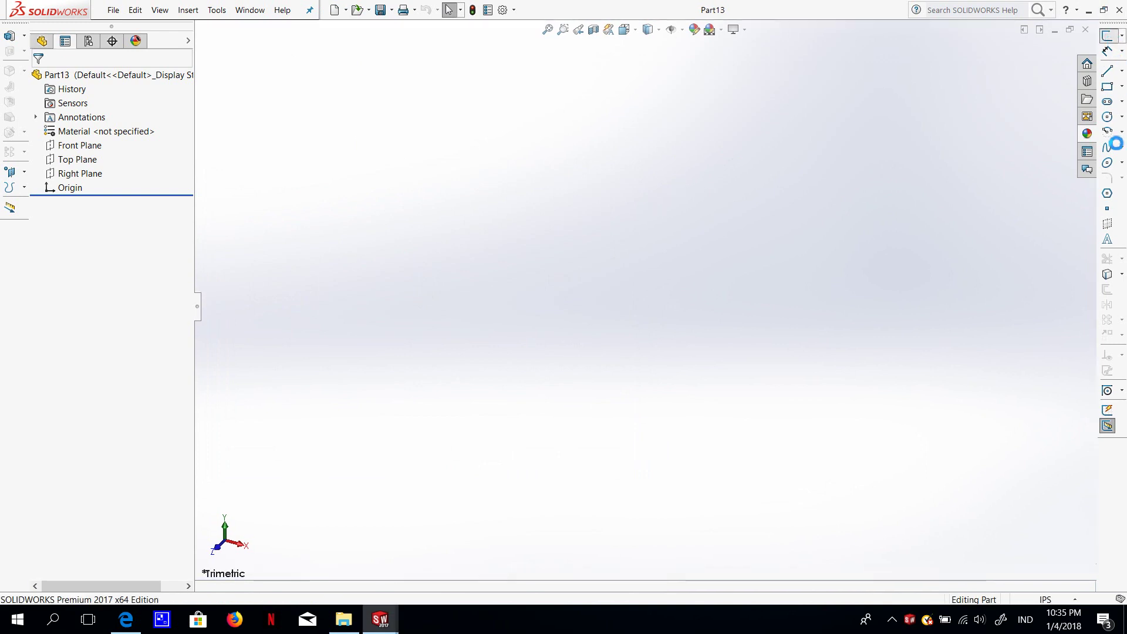
Sketch a center rectangle, about 6.73 by 3.5 in, at the origin on the Front Plane.
left_click(1109, 130)
left_click(1122, 87)
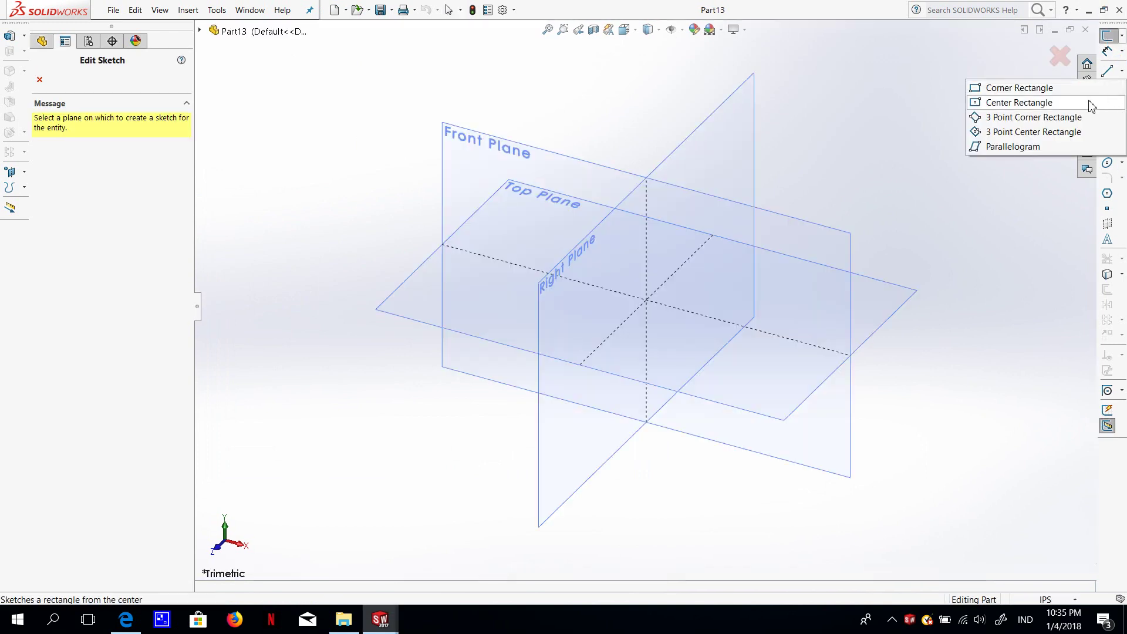
left_click(984, 103)
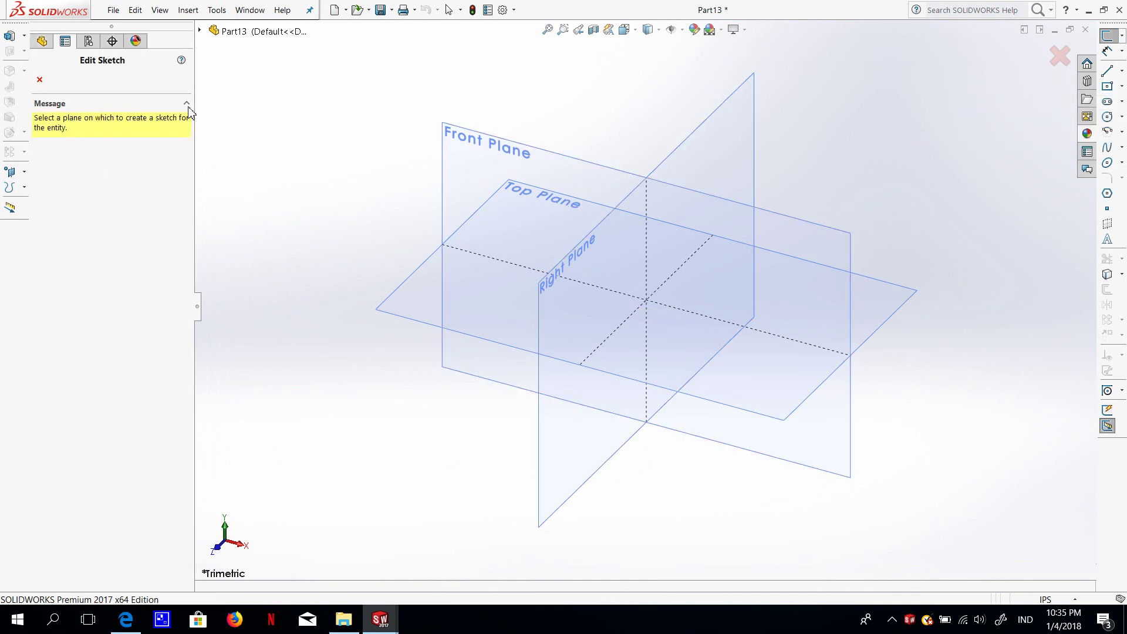
left_click(39, 80)
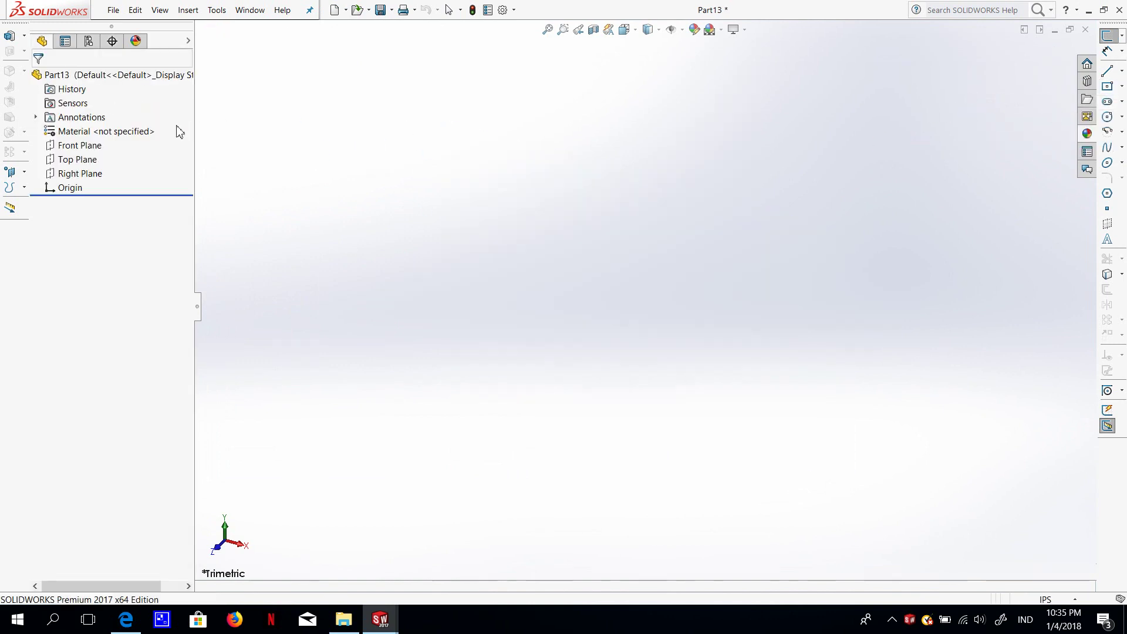
left_click(82, 145)
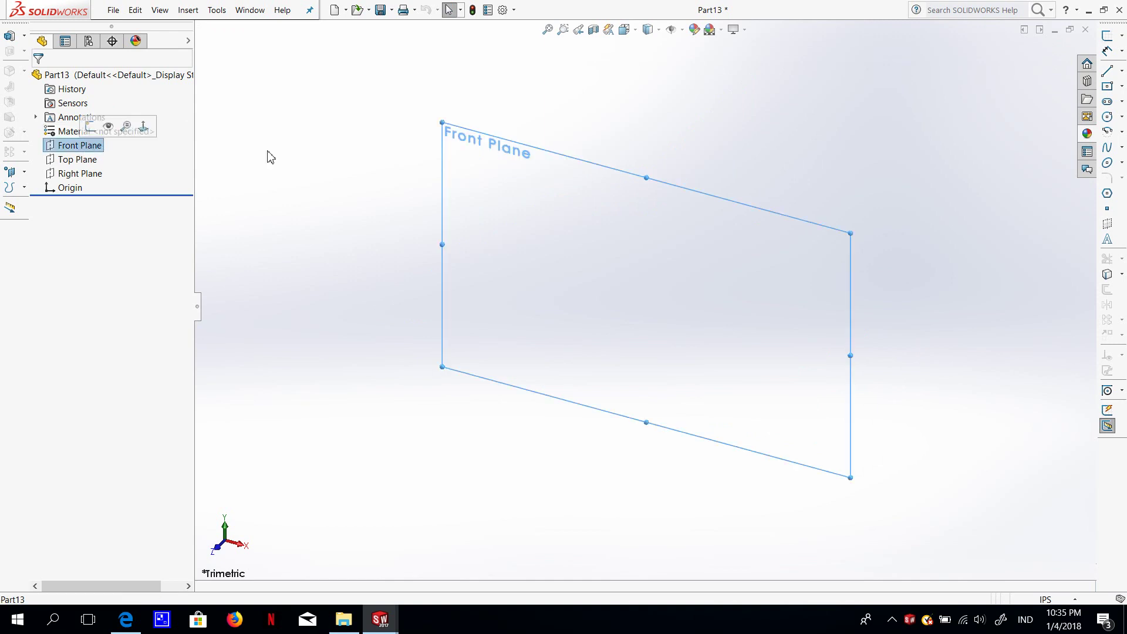
left_click(1106, 30)
left_click(1107, 87)
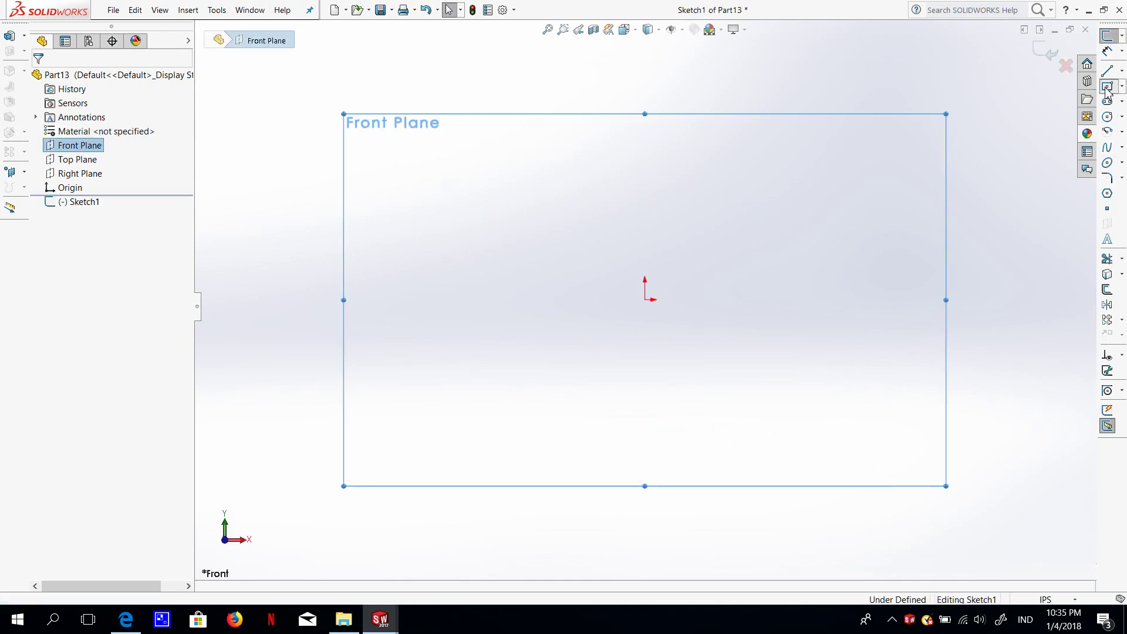
left_click(646, 299)
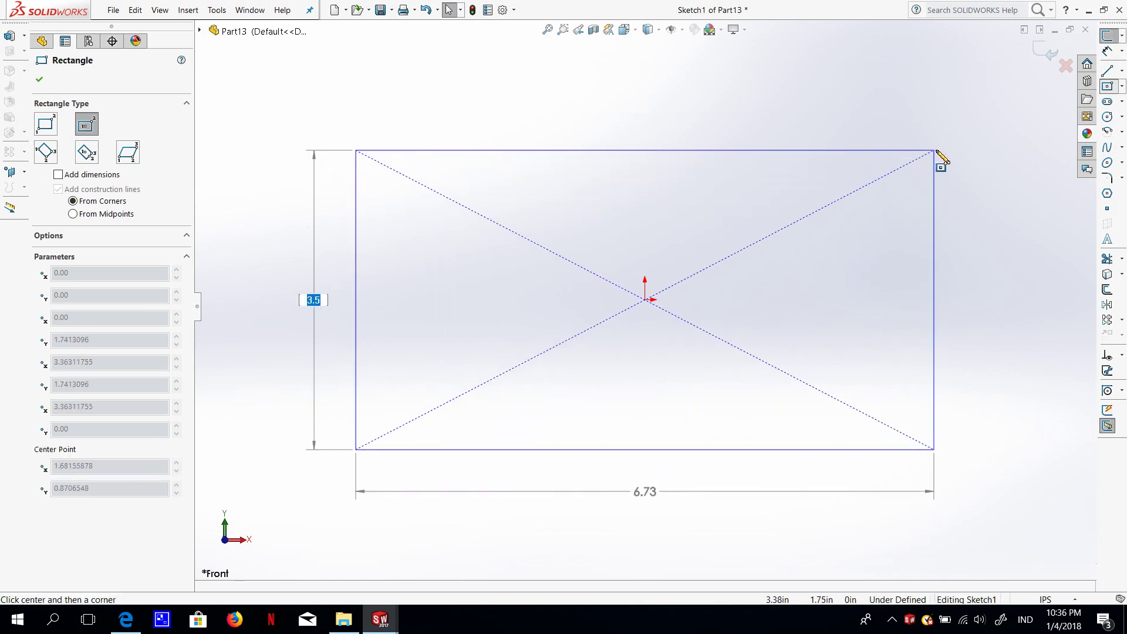
left_click(935, 150)
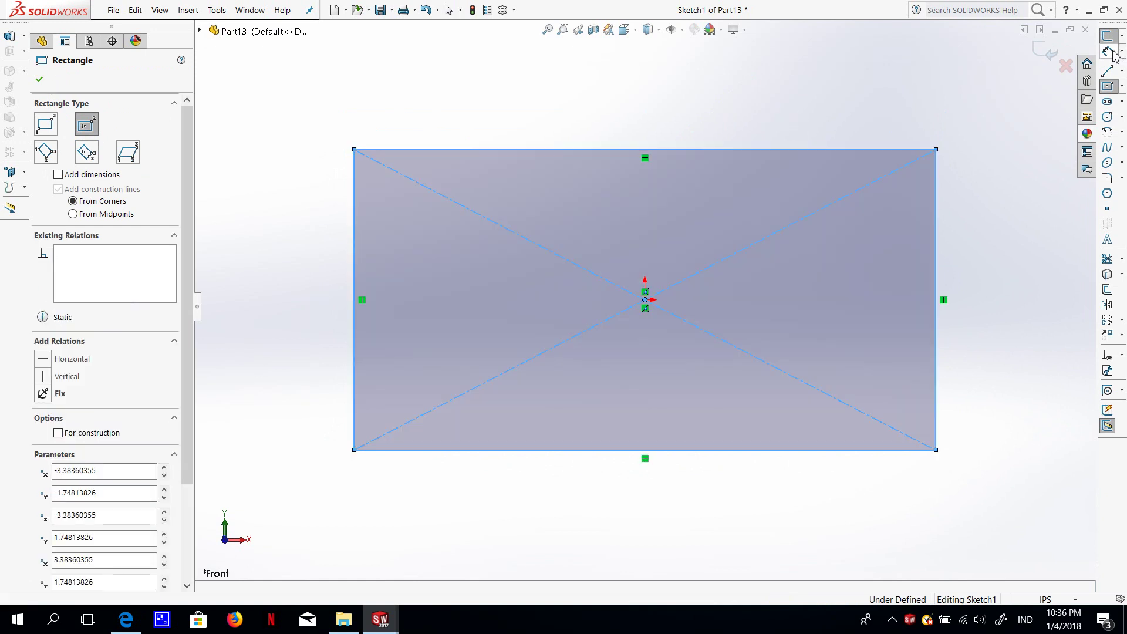
Dimension the rectangle's top edge to a width of 300.
left_click(1108, 52)
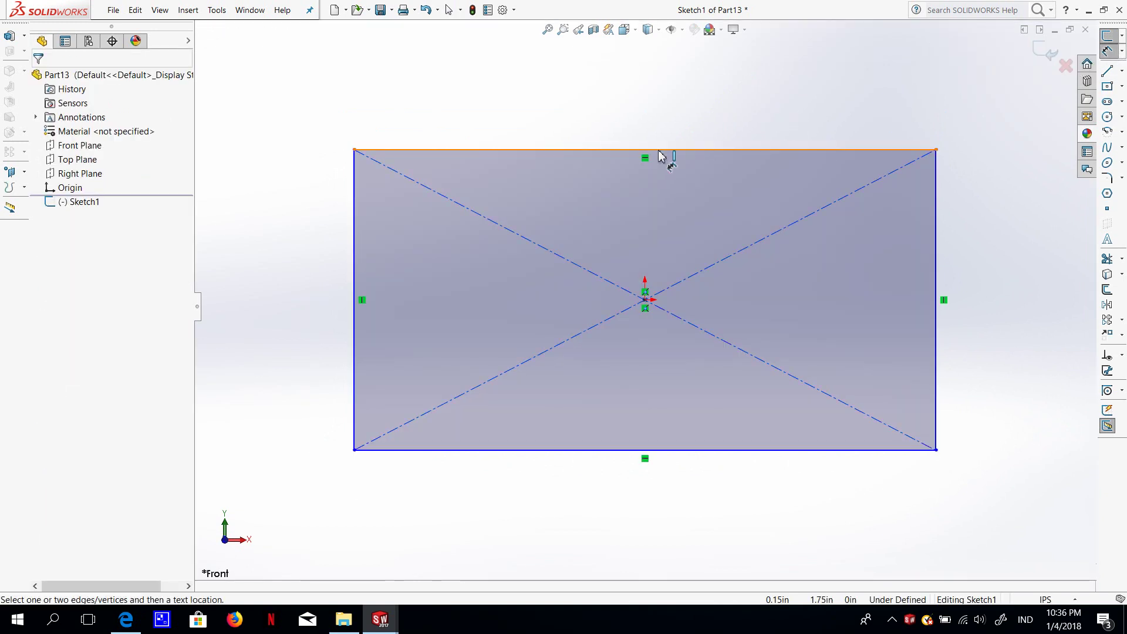
left_click(656, 151)
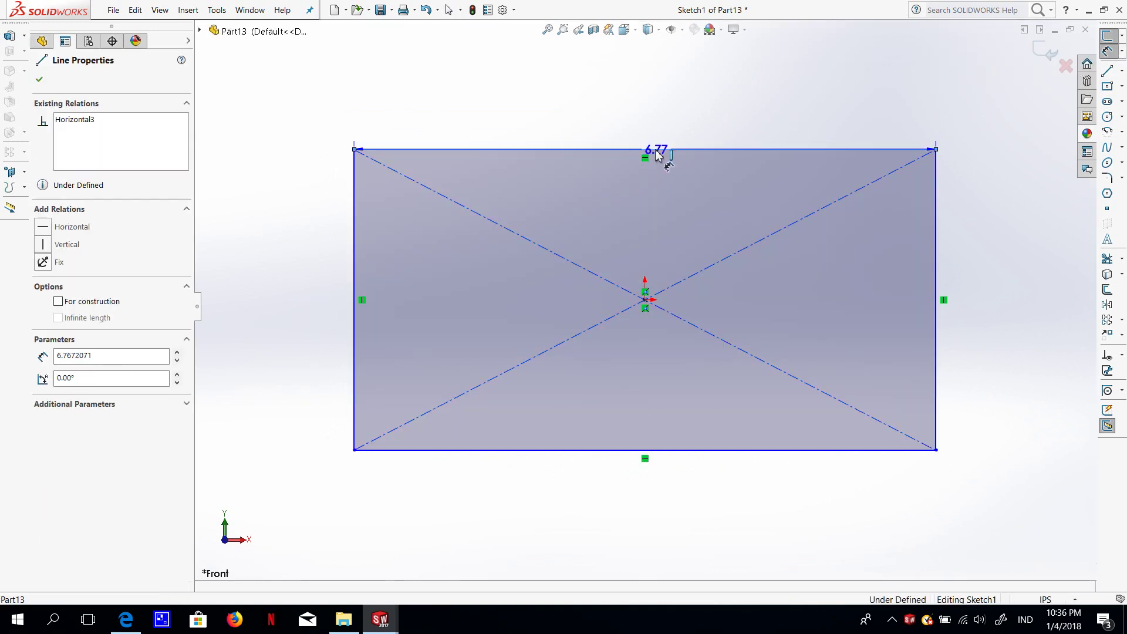
left_click(650, 84)
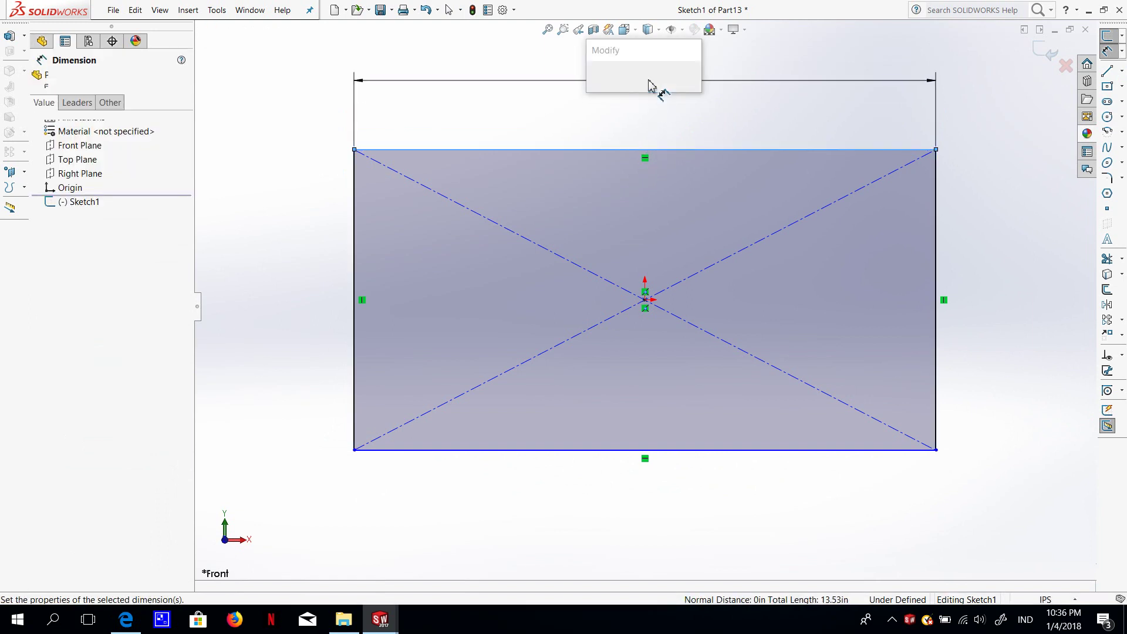
type("3")
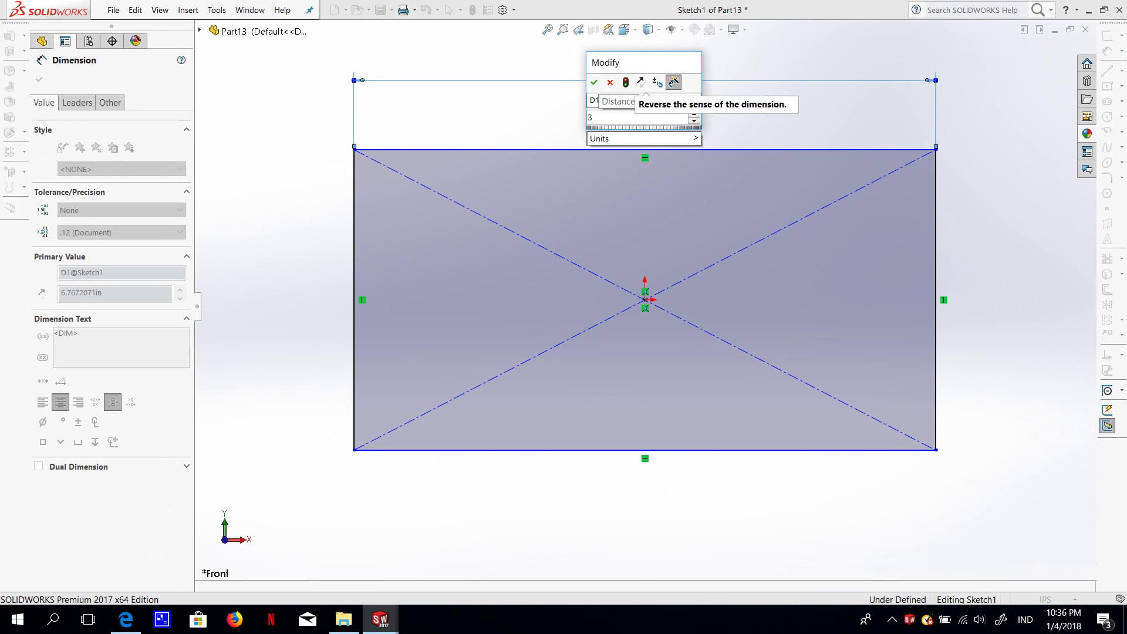
type("00")
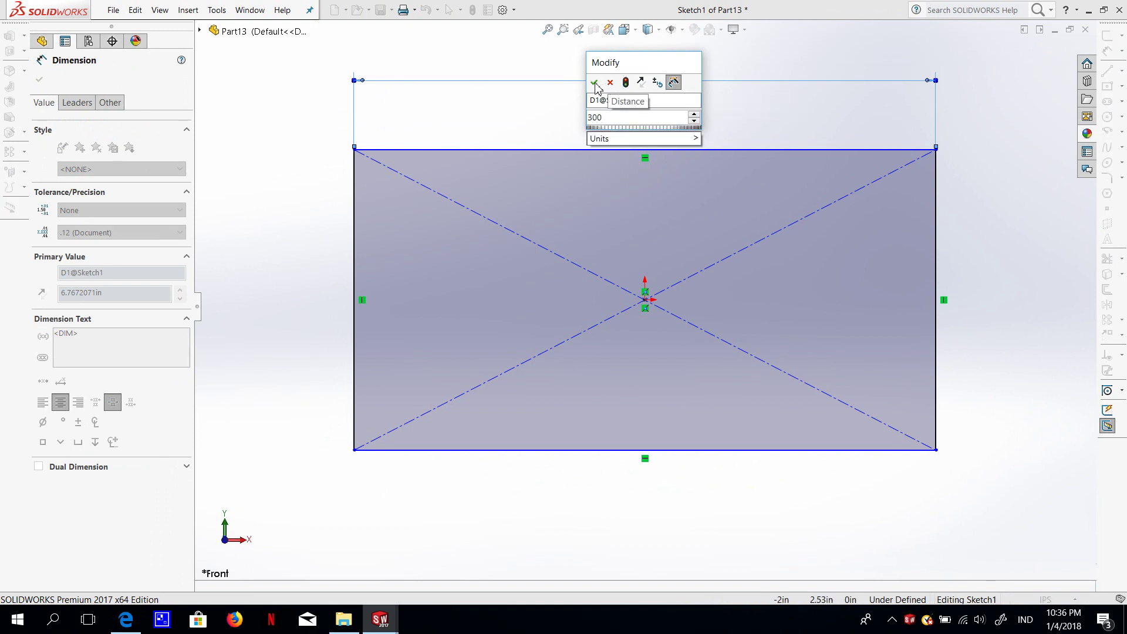
left_click(594, 82)
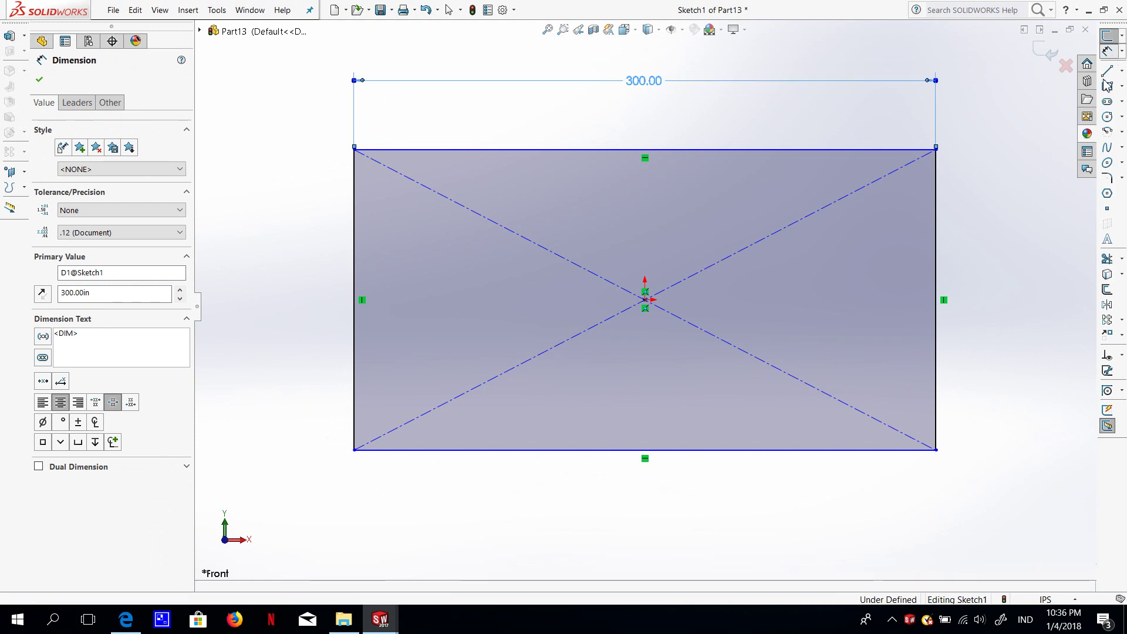
left_click(1108, 53)
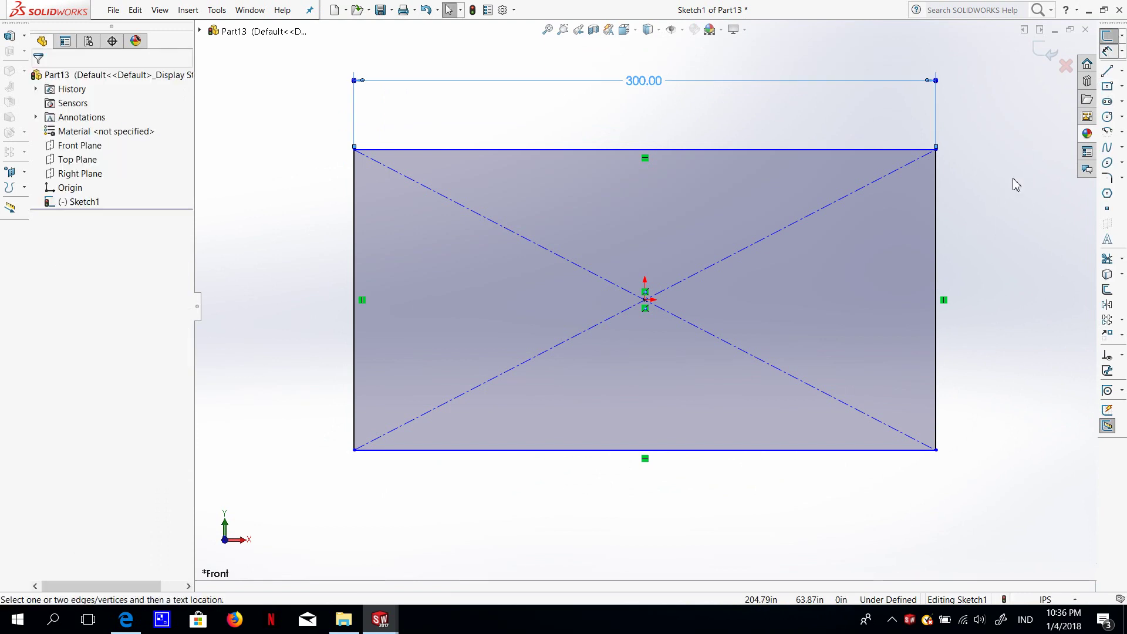
Dimension the right edge to a height of 100, fully defining the sketch.
left_click(1002, 284)
left_click(1005, 286)
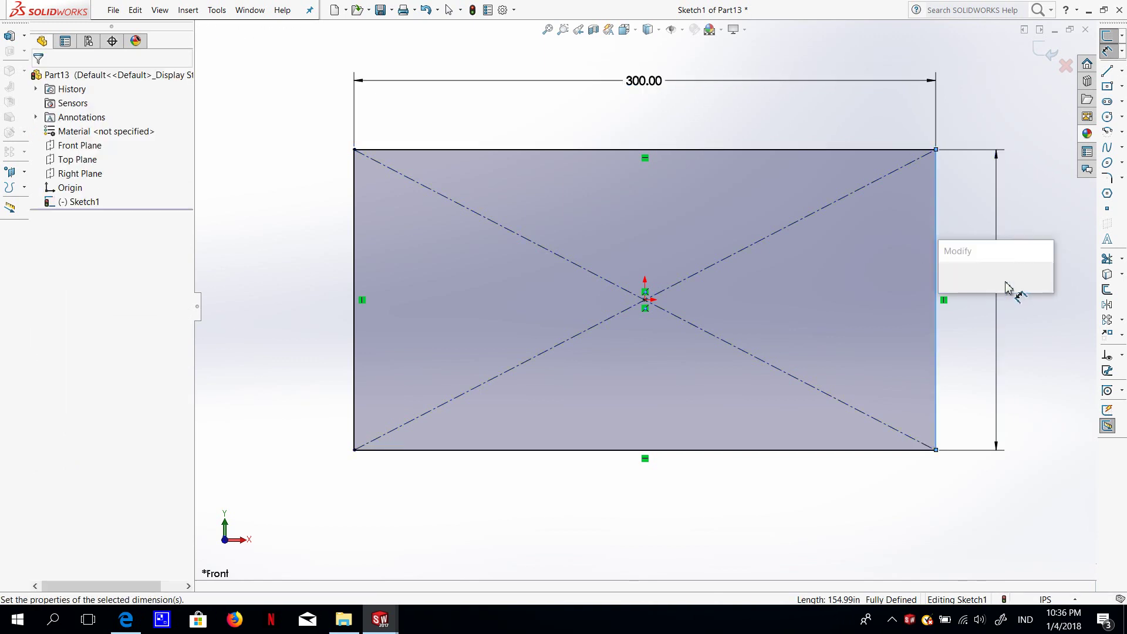
type("100")
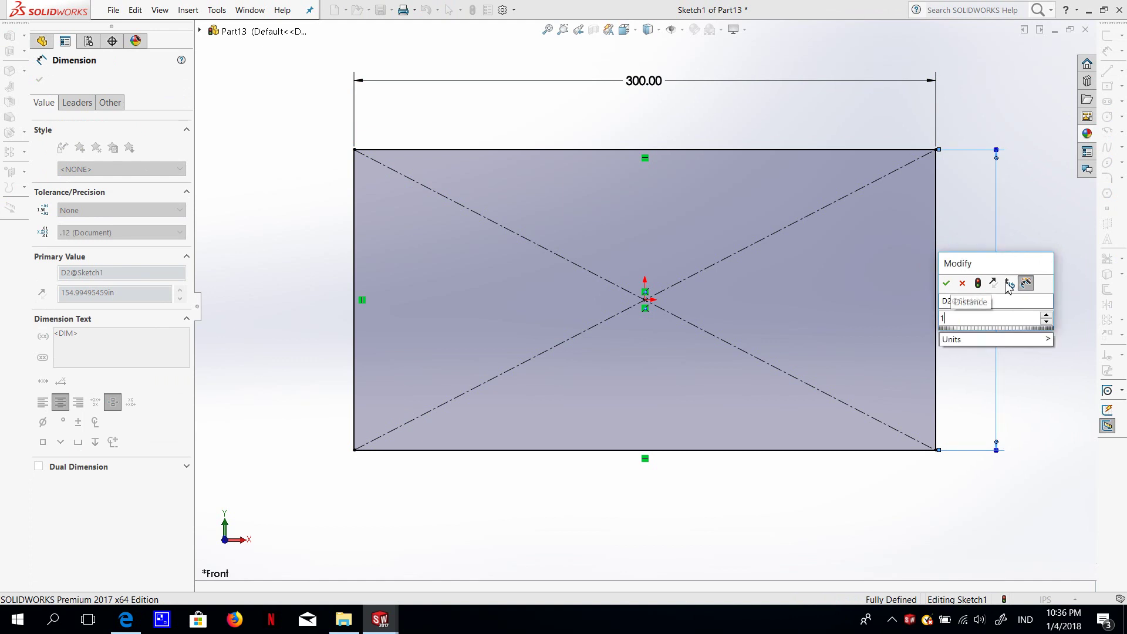
key("Return")
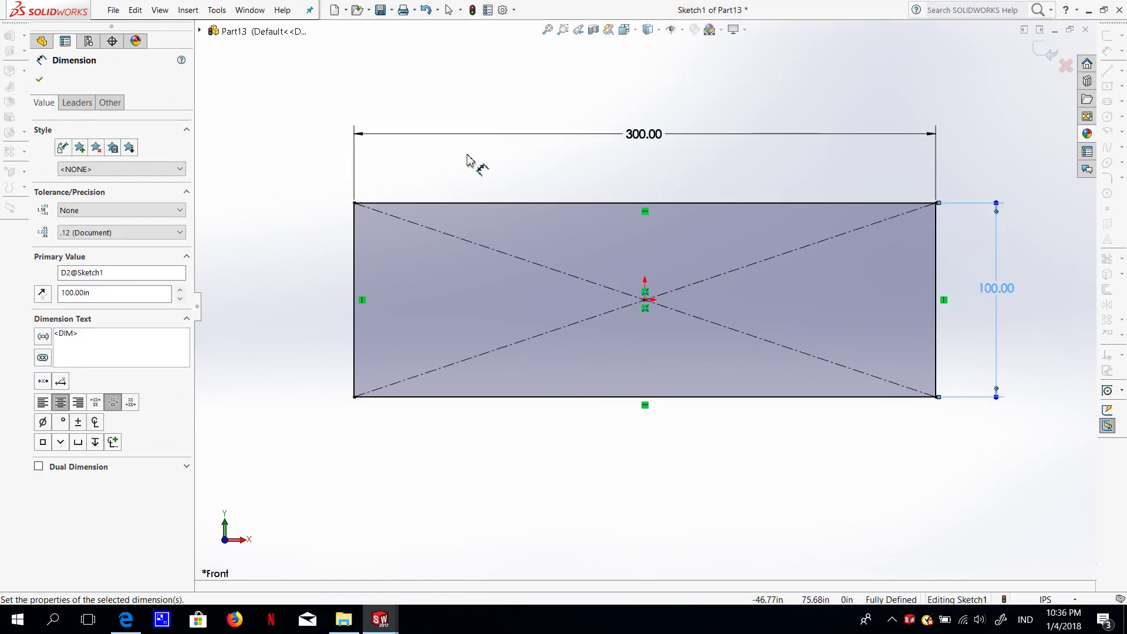
left_click(45, 84)
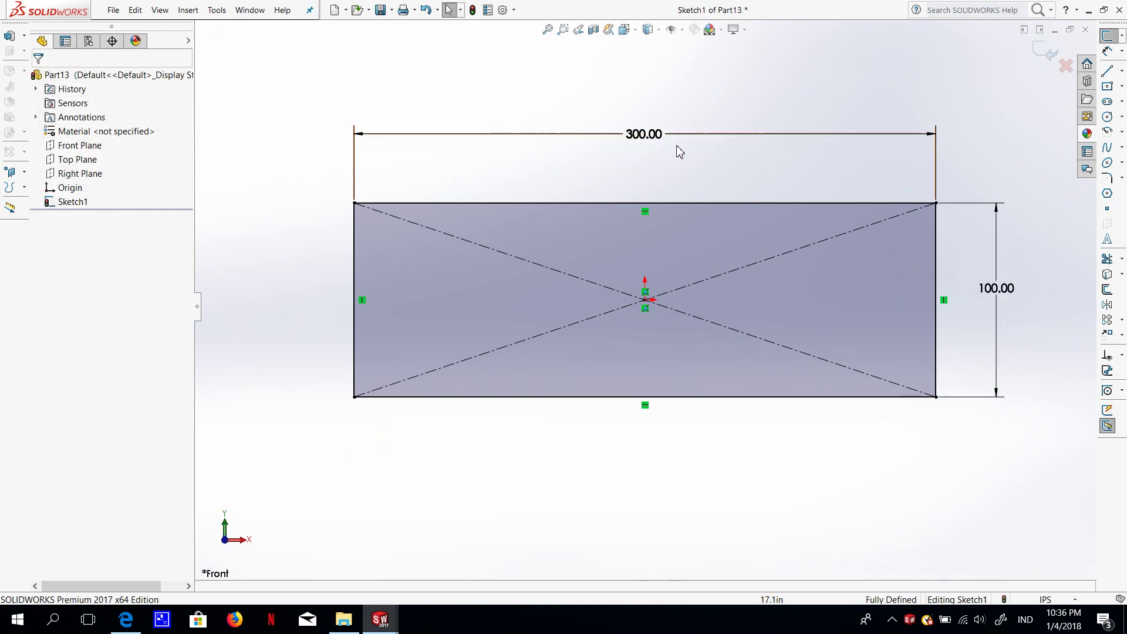
left_click(24, 36)
Extrude the 300 by 100 sketch 8 in deep as Boss-Extrude1.
left_click(62, 36)
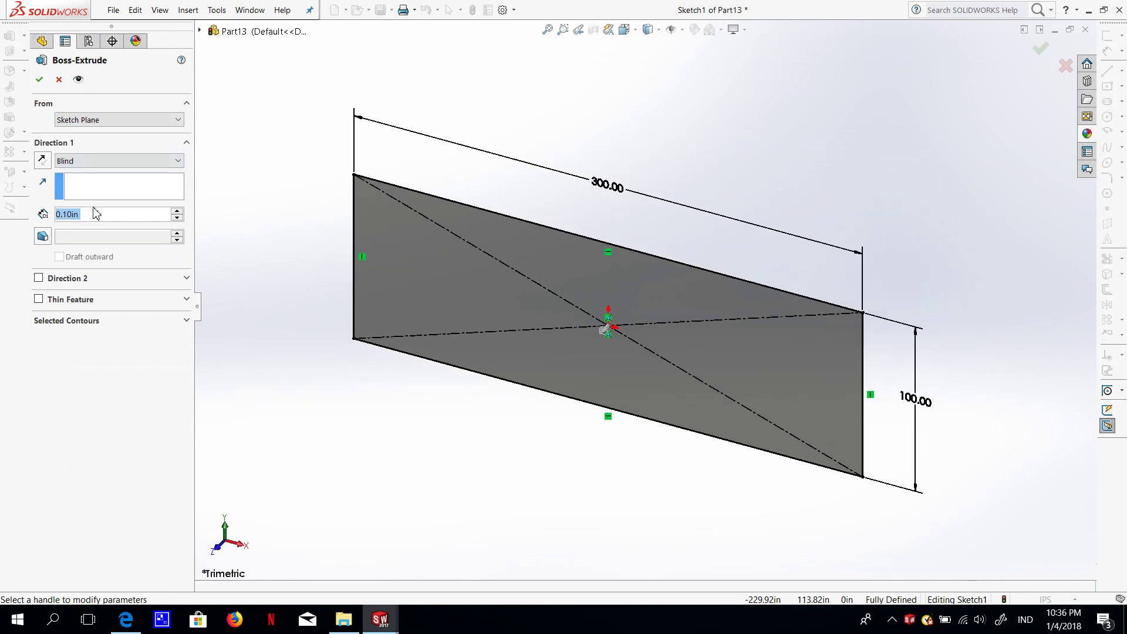
type("8")
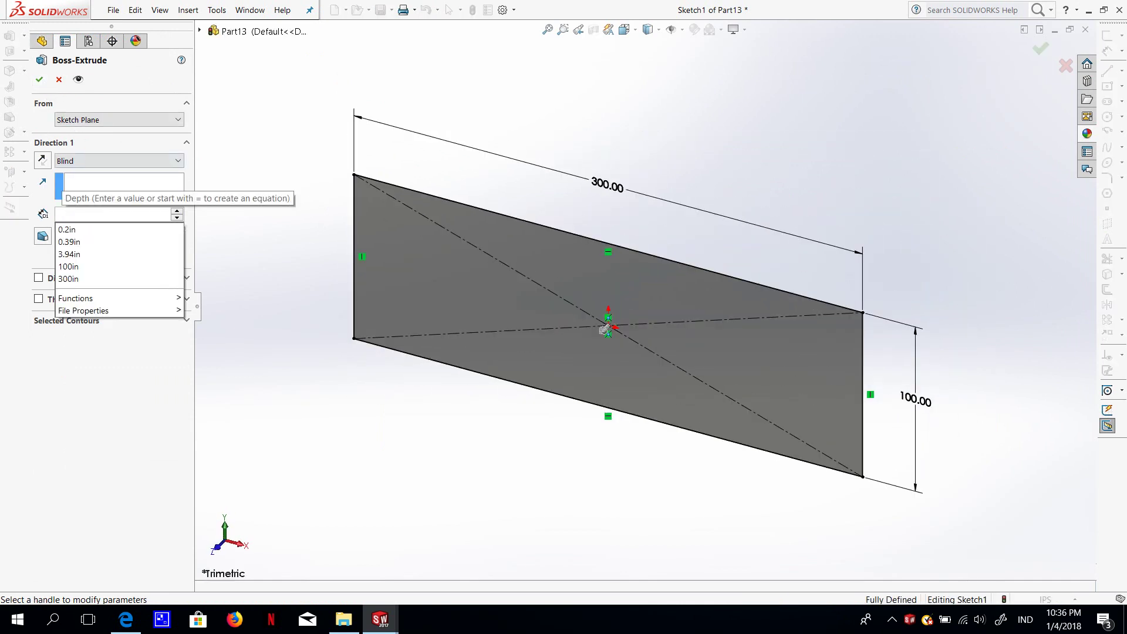
key("Return")
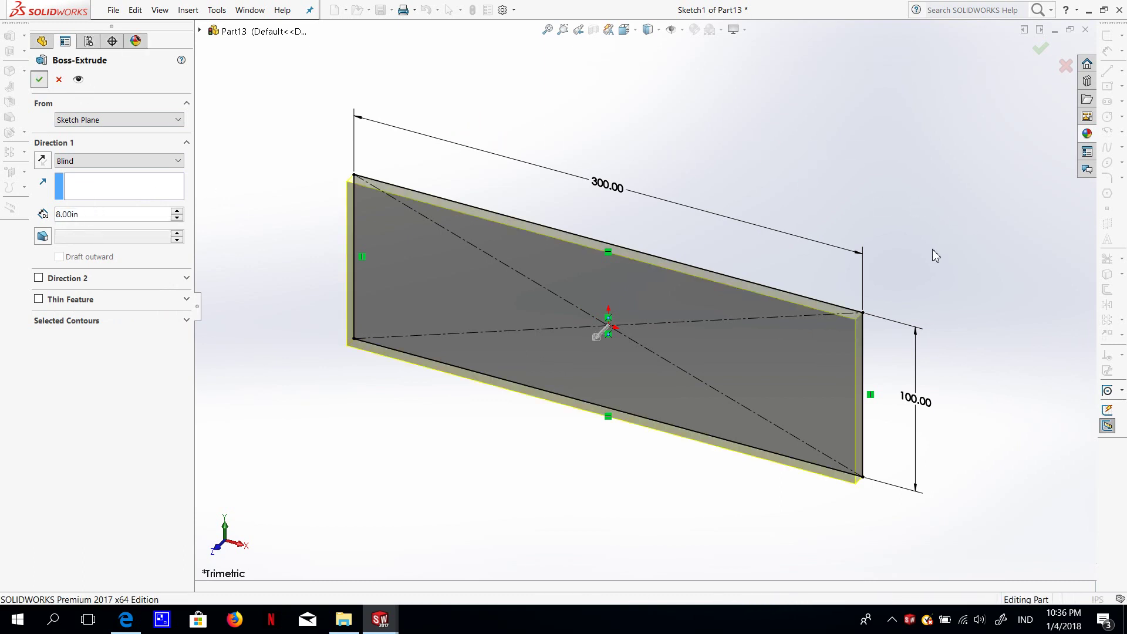
key("Return")
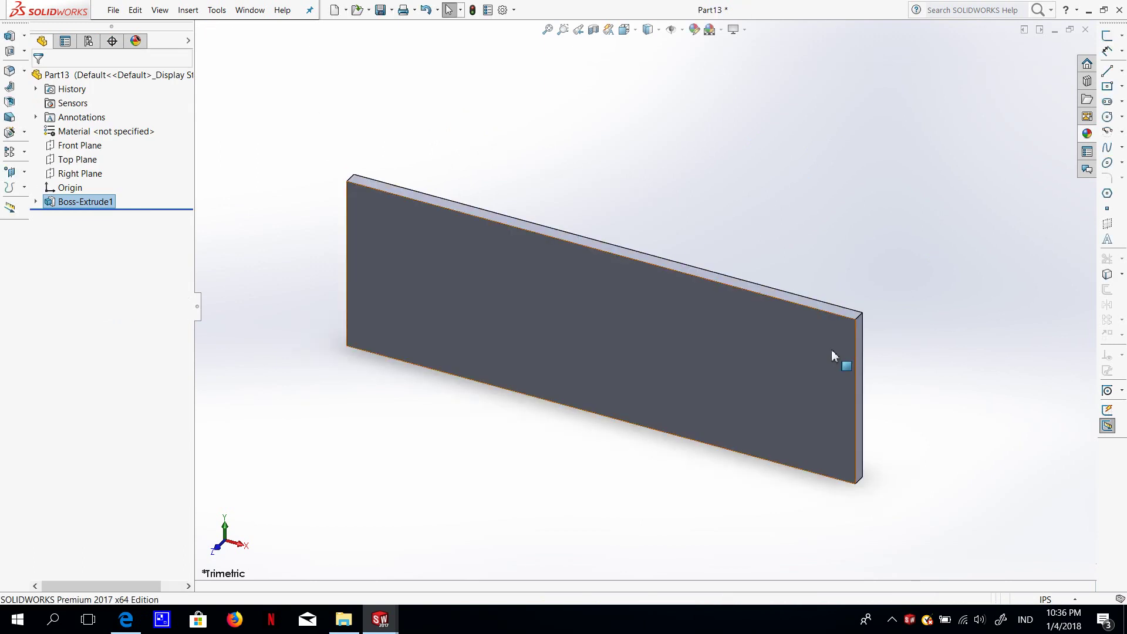
Open Sketch2 on the plate's front face, viewed Normal To.
mouse_move(836, 360)
middle_mouse_down()
mouse_move(813, 246)
mouse_move(865, 258)
mouse_move(880, 218)
mouse_move(871, 297)
middle_mouse_up()
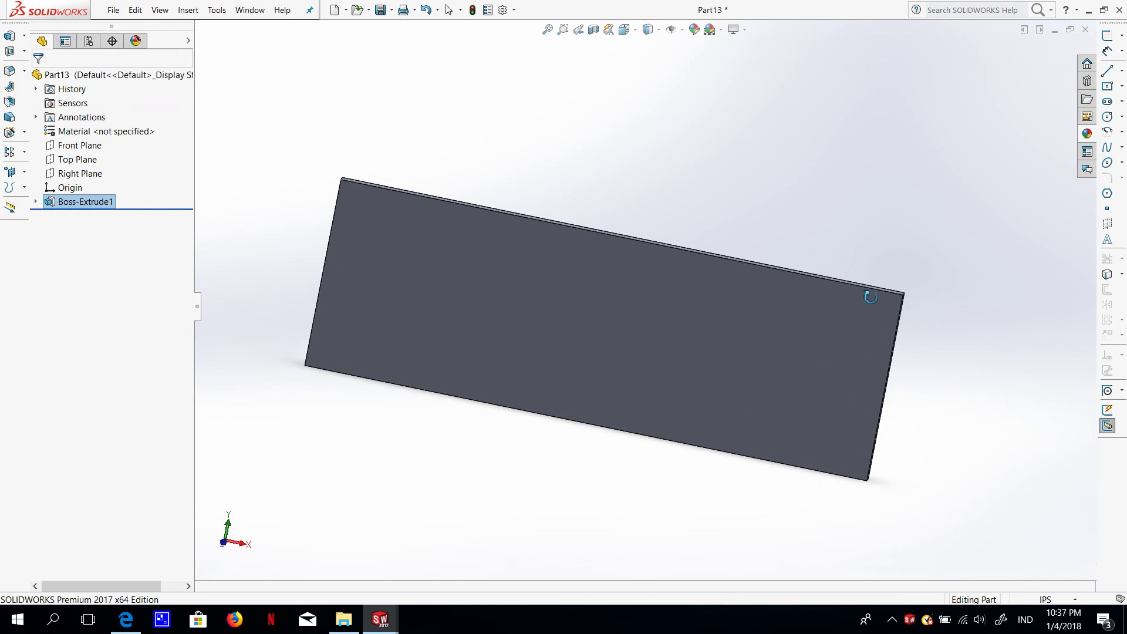
left_click(735, 325)
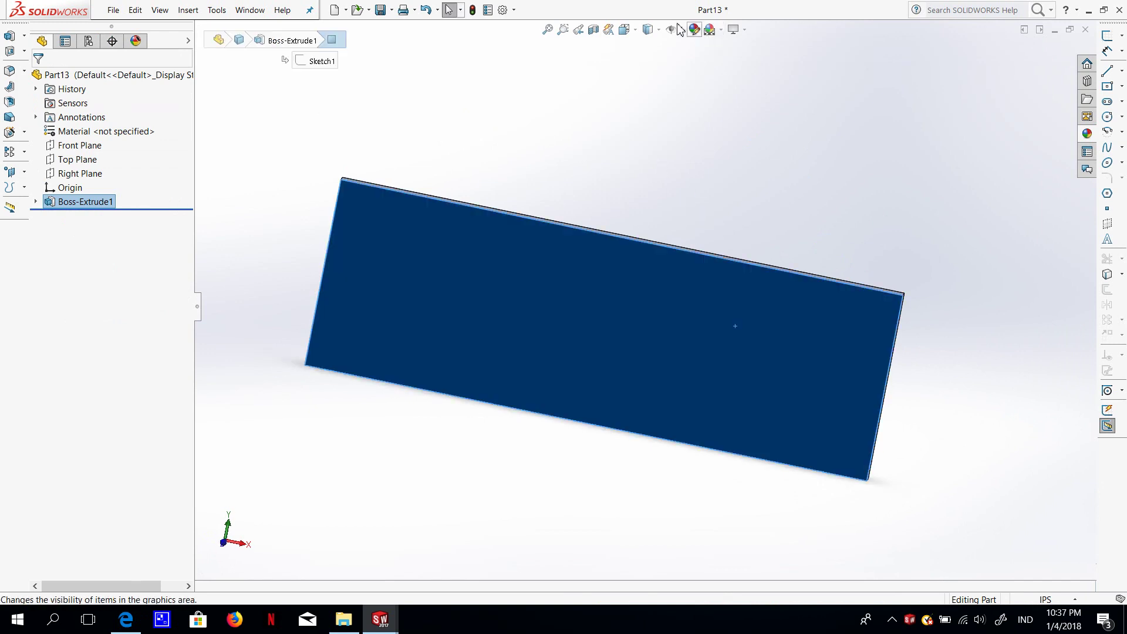
left_click(628, 29)
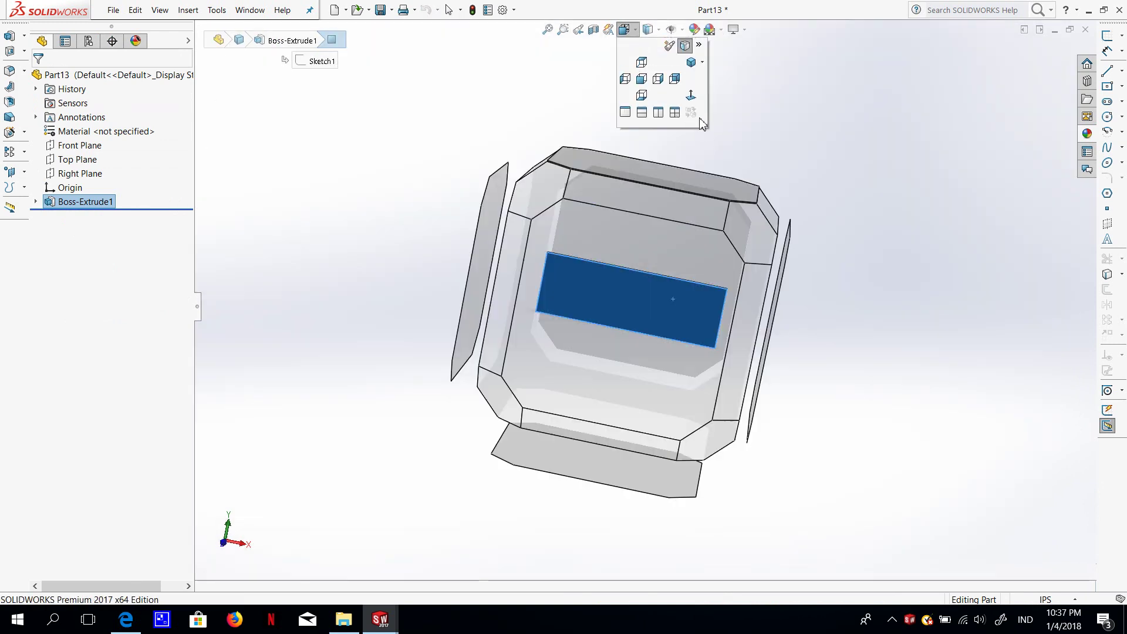
left_click(691, 95)
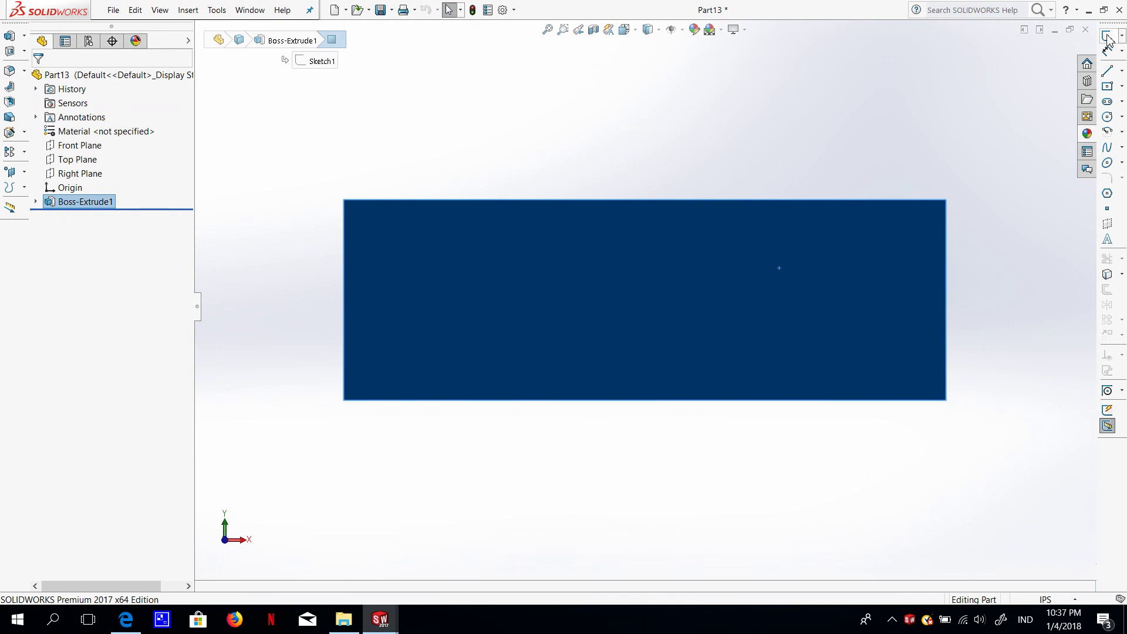
left_click(1107, 37)
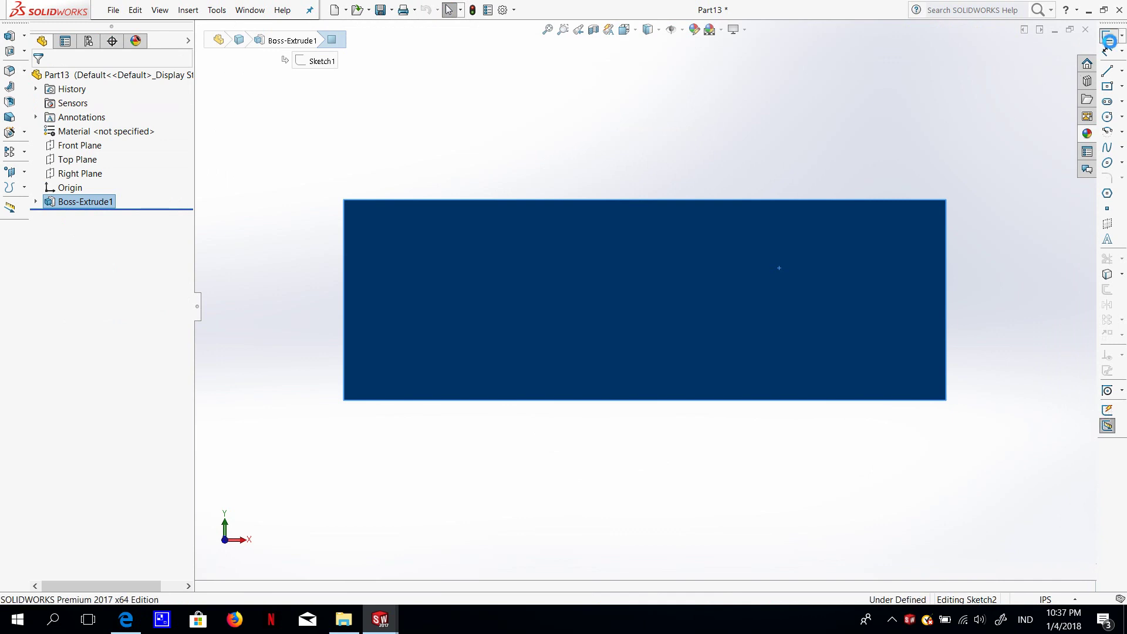
Draw a six-point wavy spline across the plate's upper half, overhanging both ends.
left_click(1108, 149)
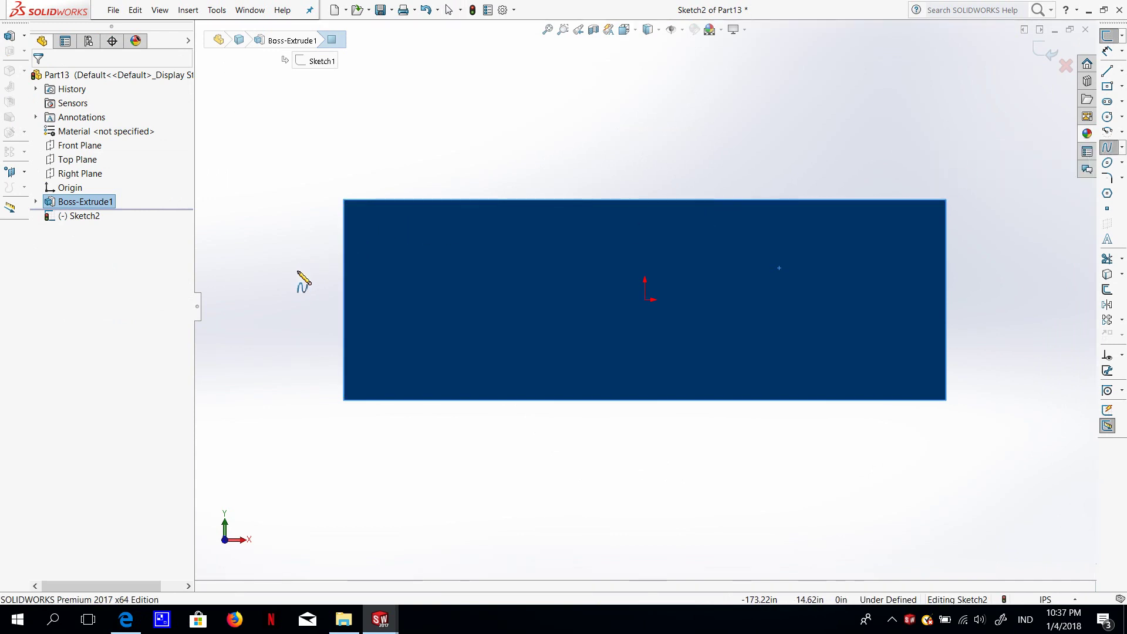
left_click(302, 271)
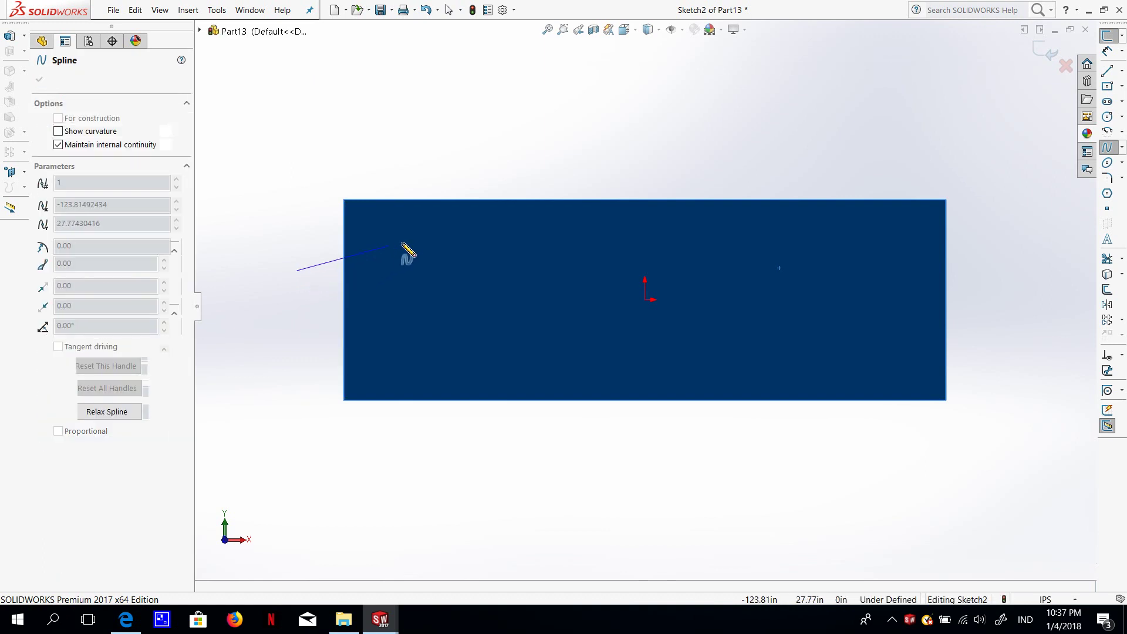
left_click(434, 235)
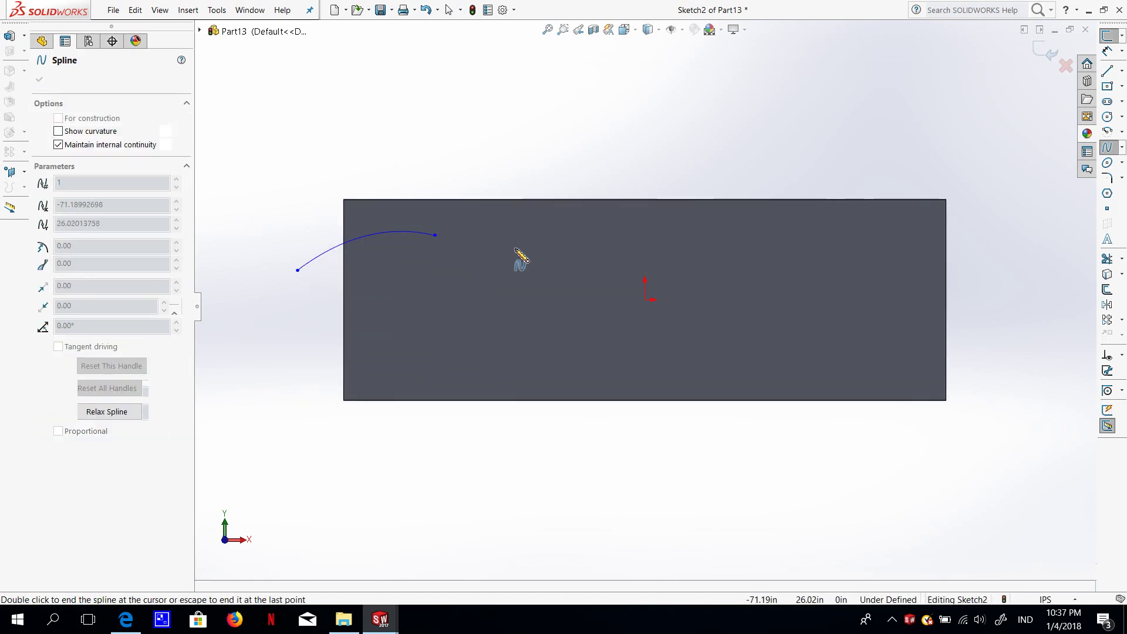
left_click(624, 263)
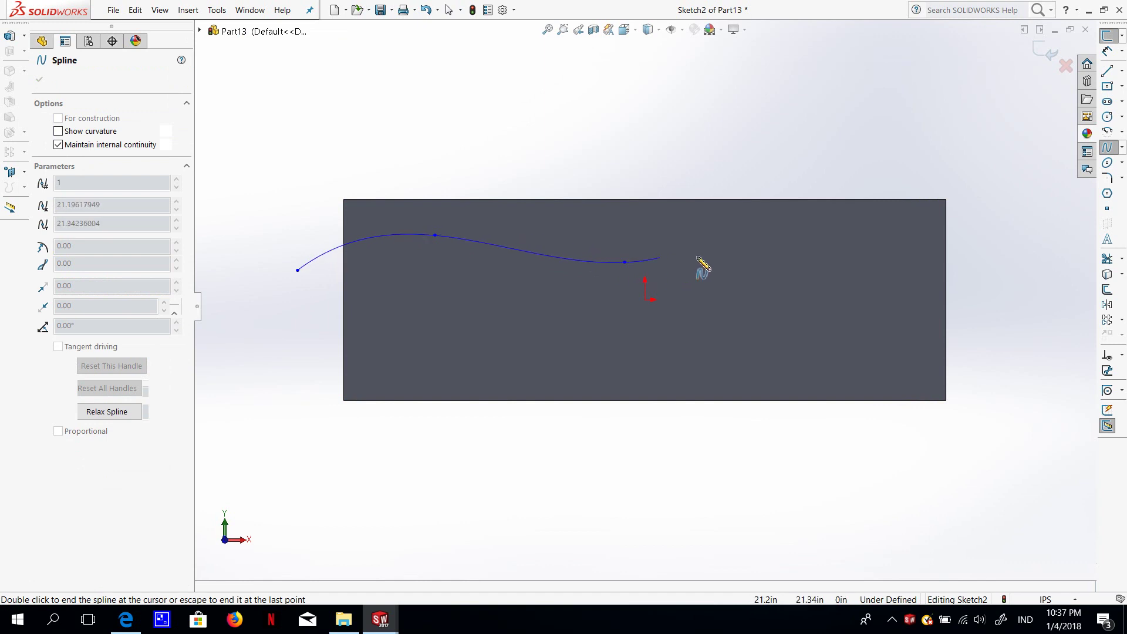
left_click(835, 244)
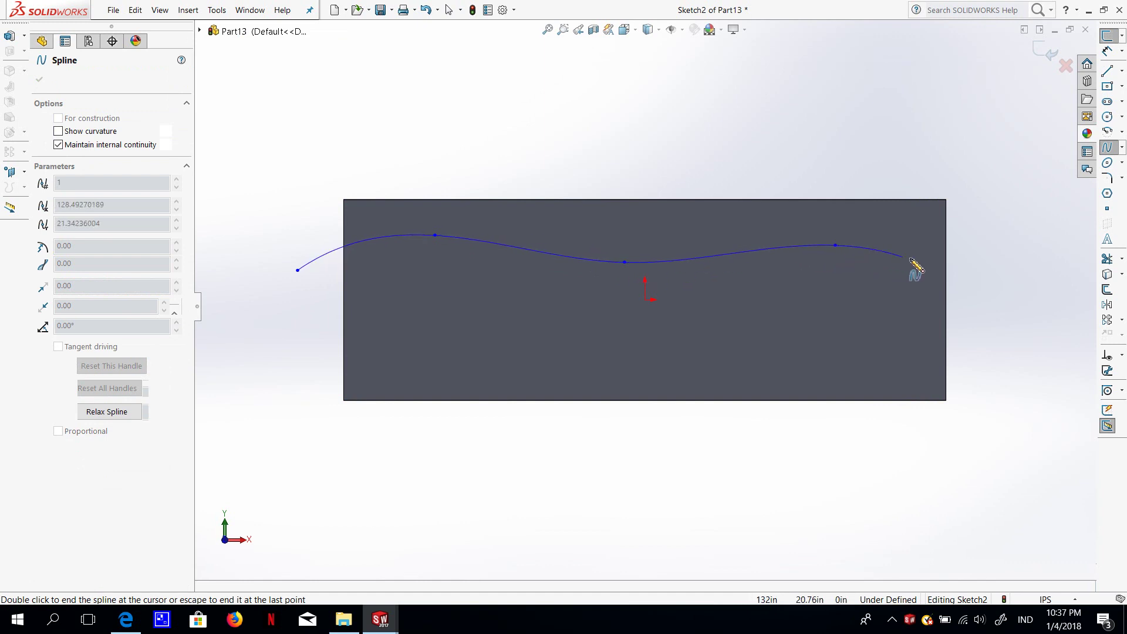
left_click(943, 270)
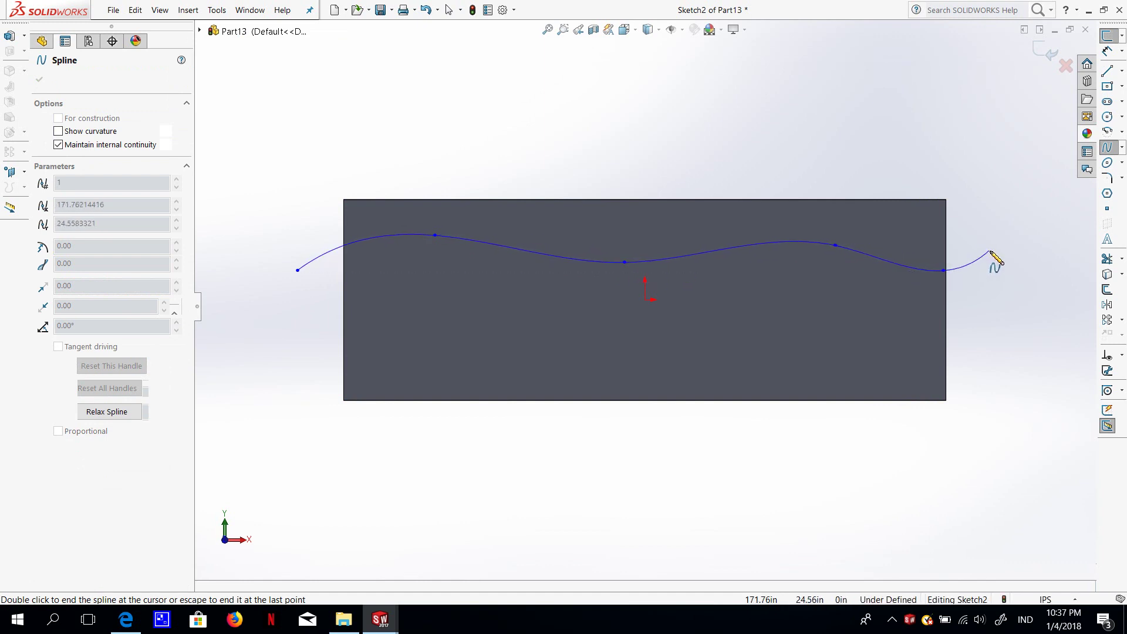
left_click(998, 251)
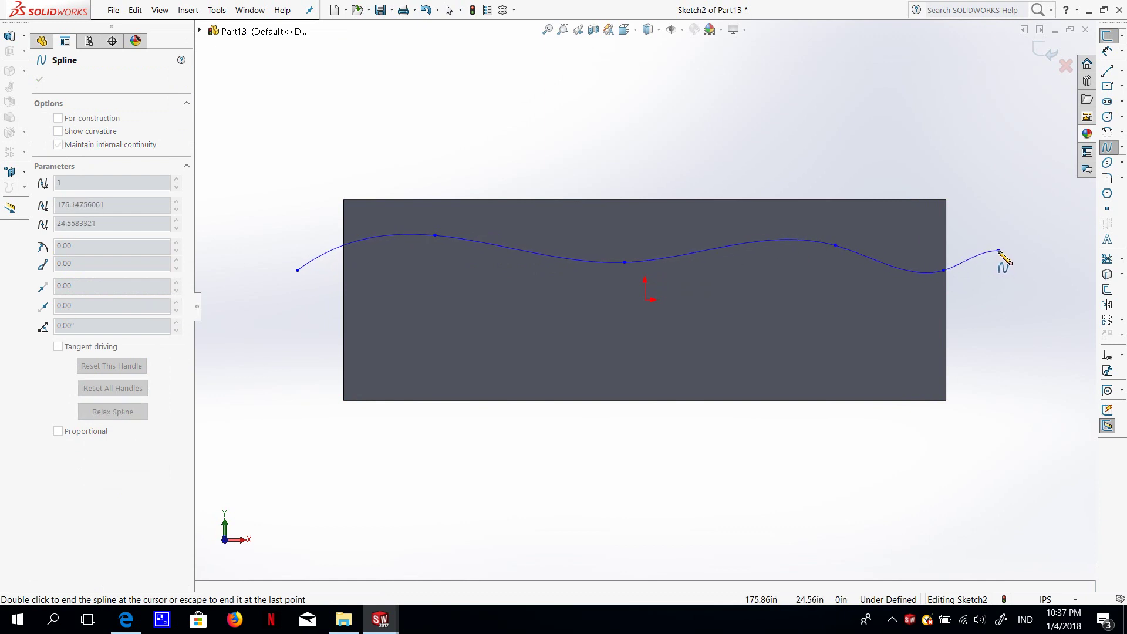
key("Escape")
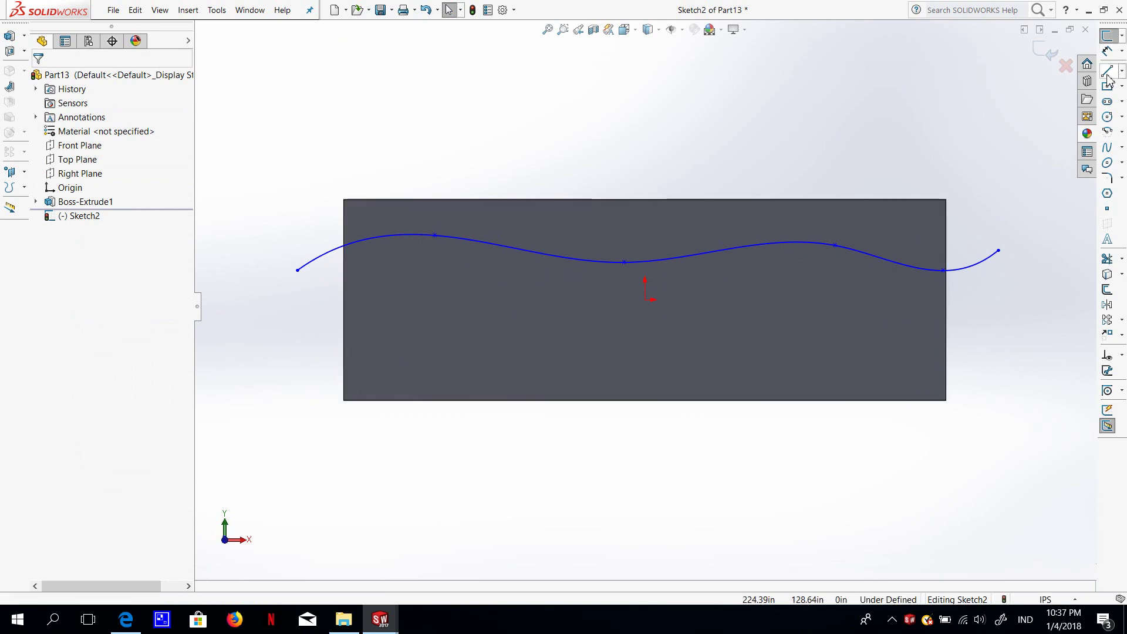
Draw a second wavy spline across the lower half, ending beyond the right edge.
left_click(1114, 149)
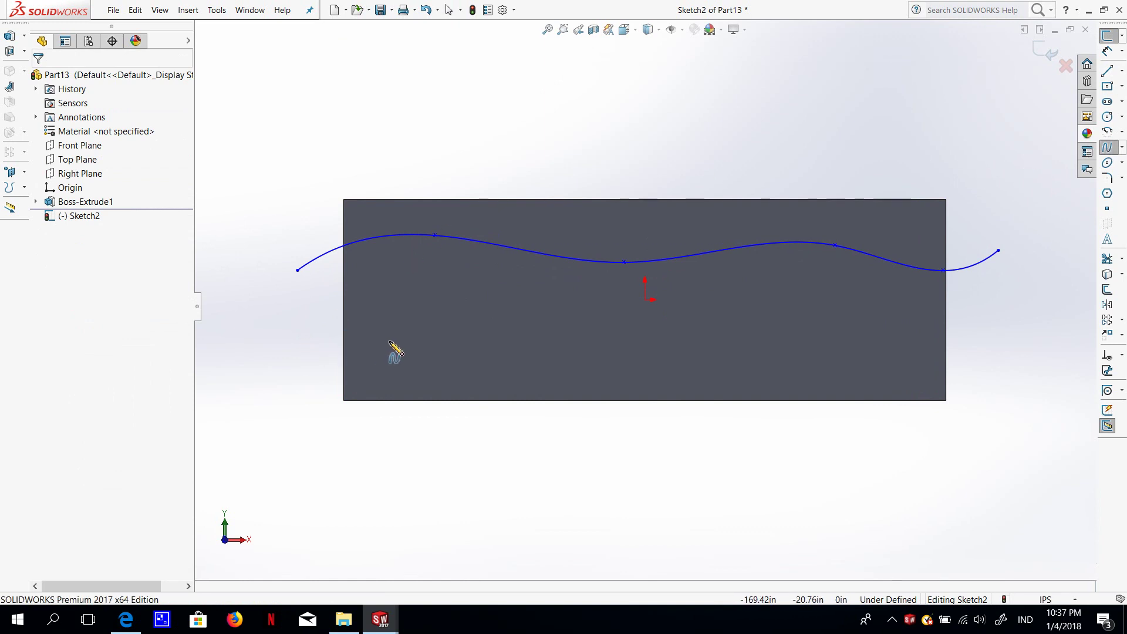
left_click(304, 341)
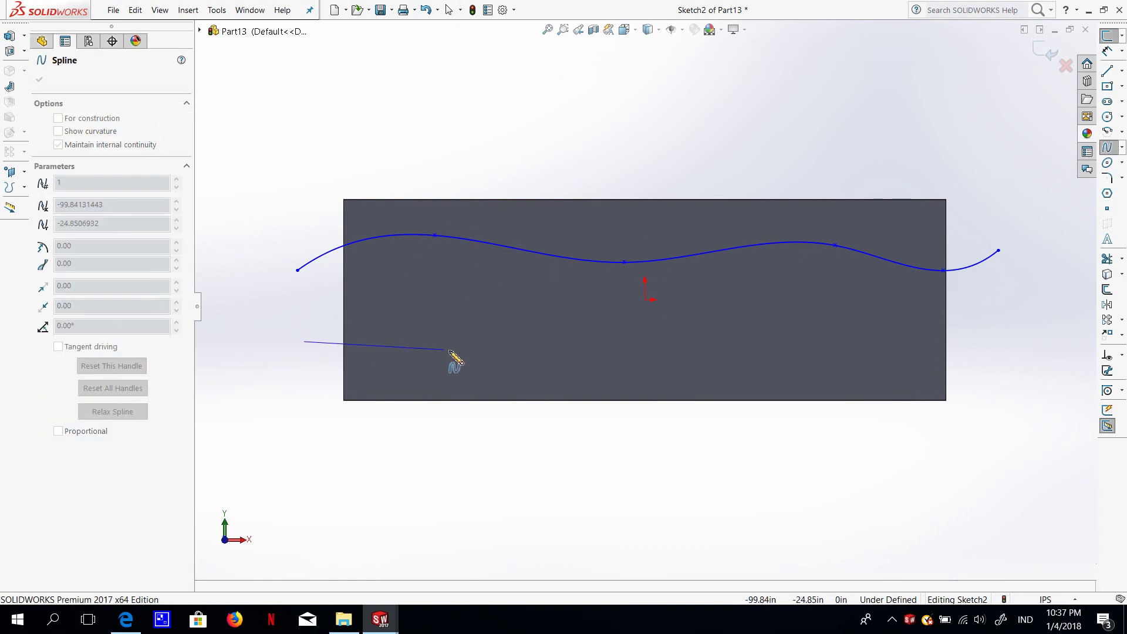
left_click(481, 350)
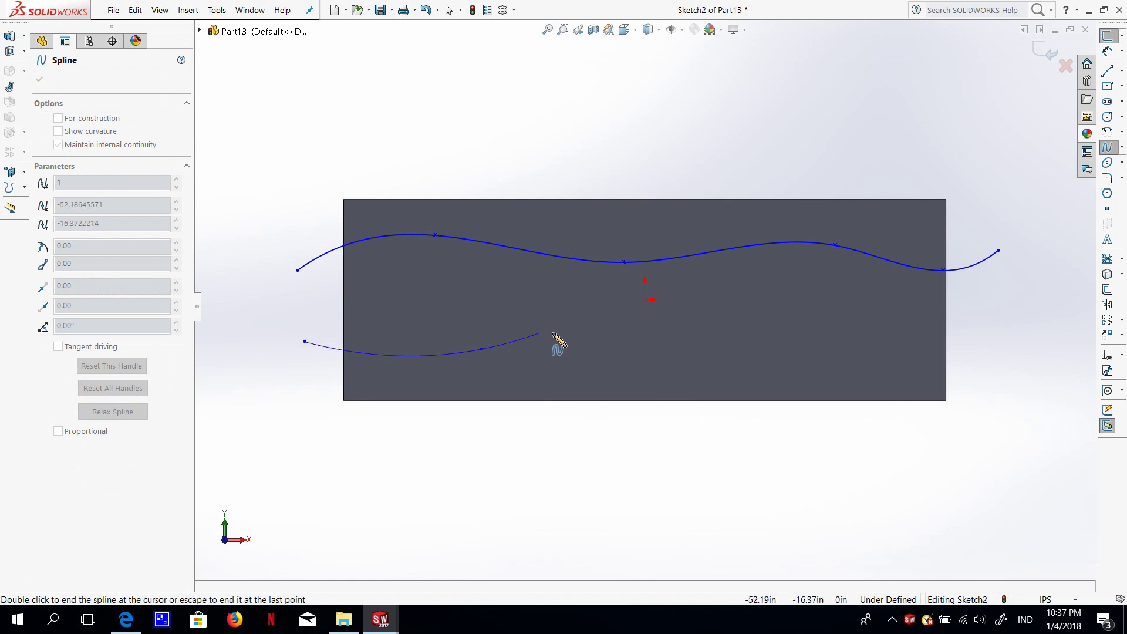
left_click(645, 330)
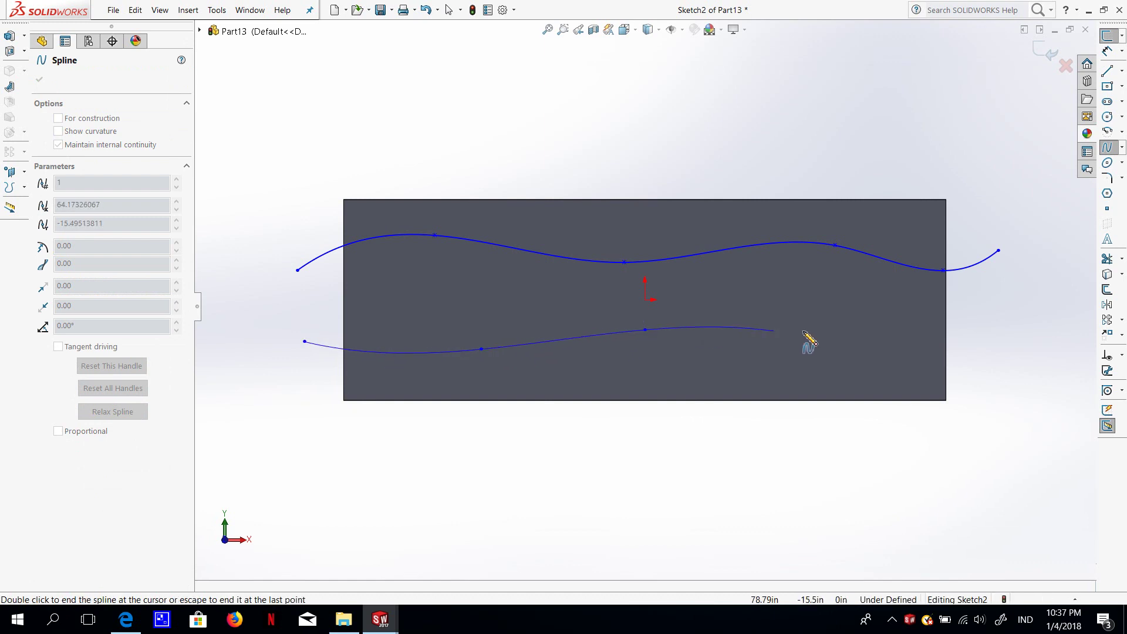
left_click(887, 337)
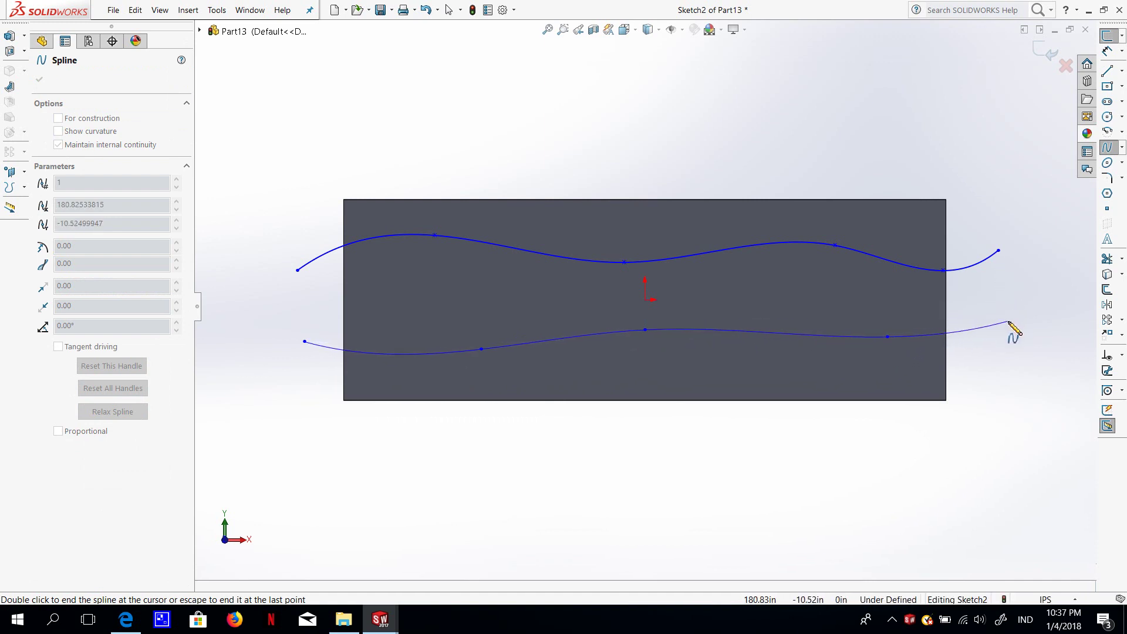
left_click(995, 369)
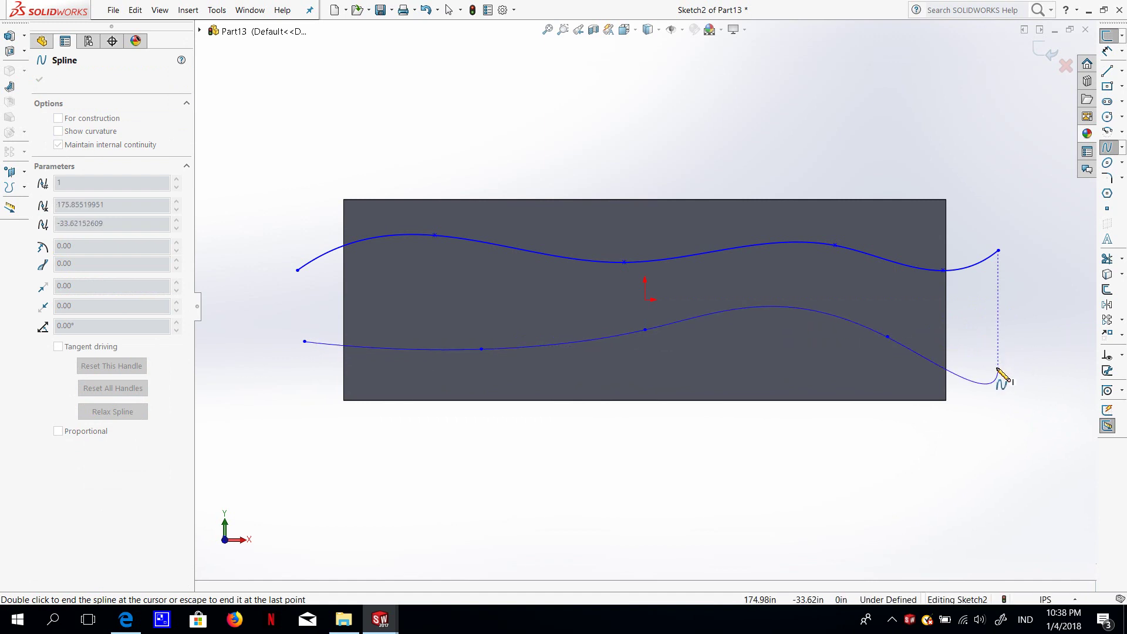
double_click(997, 369)
key("Escape")
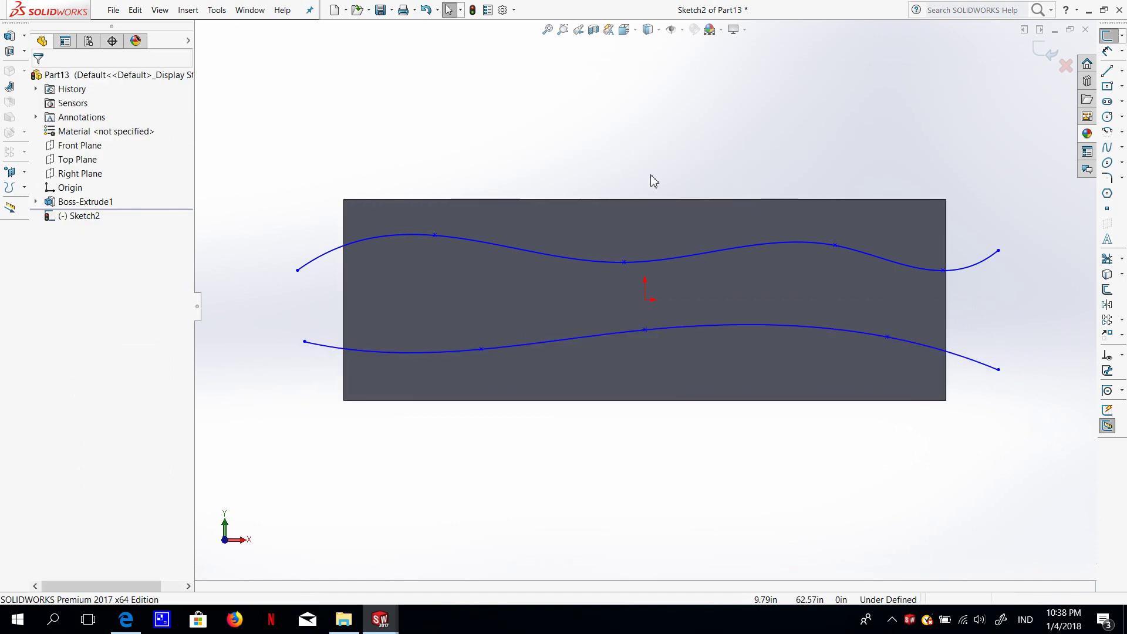
Exit Sketch2, zoom to fit, and open Sketch3 on the plate's front face.
left_click(1042, 57)
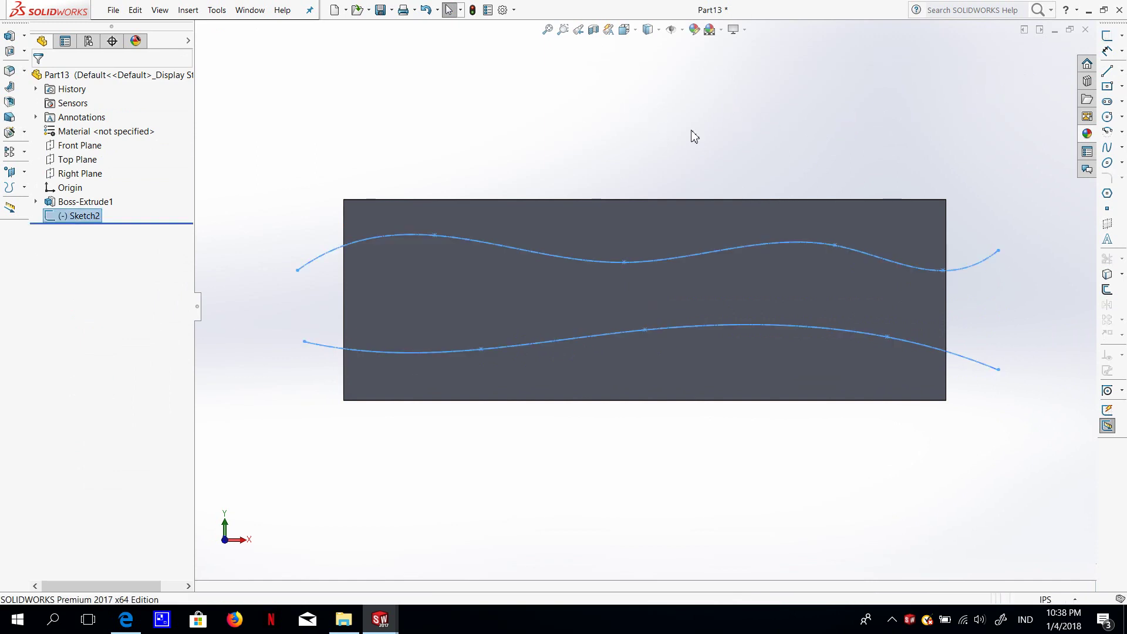
key("f")
scroll(644, 203, "down", 2)
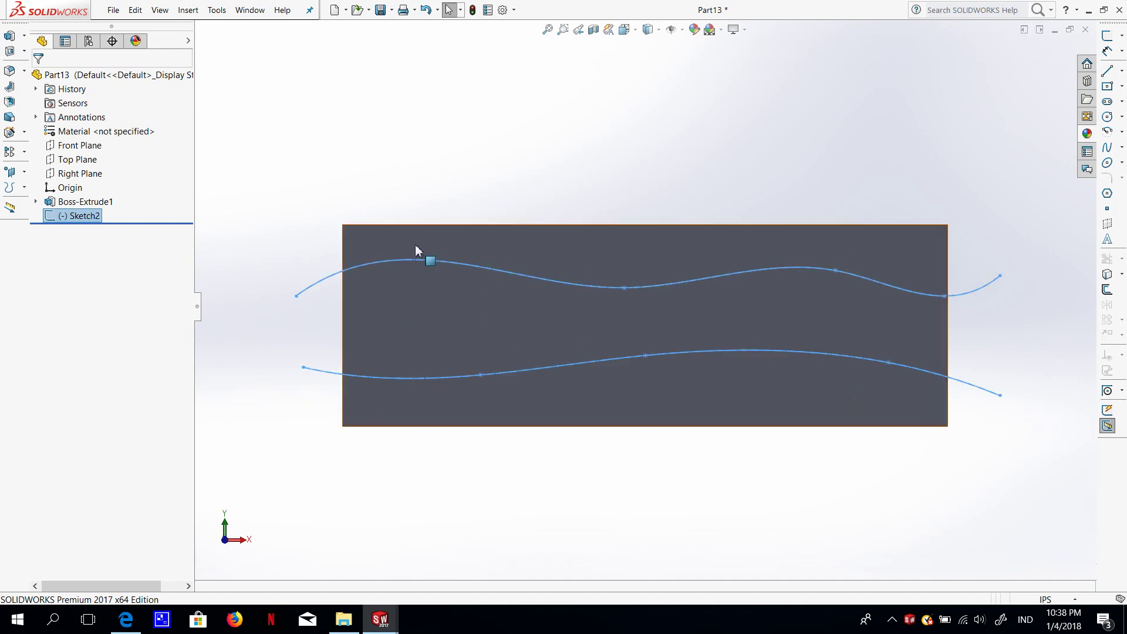
left_click(404, 304)
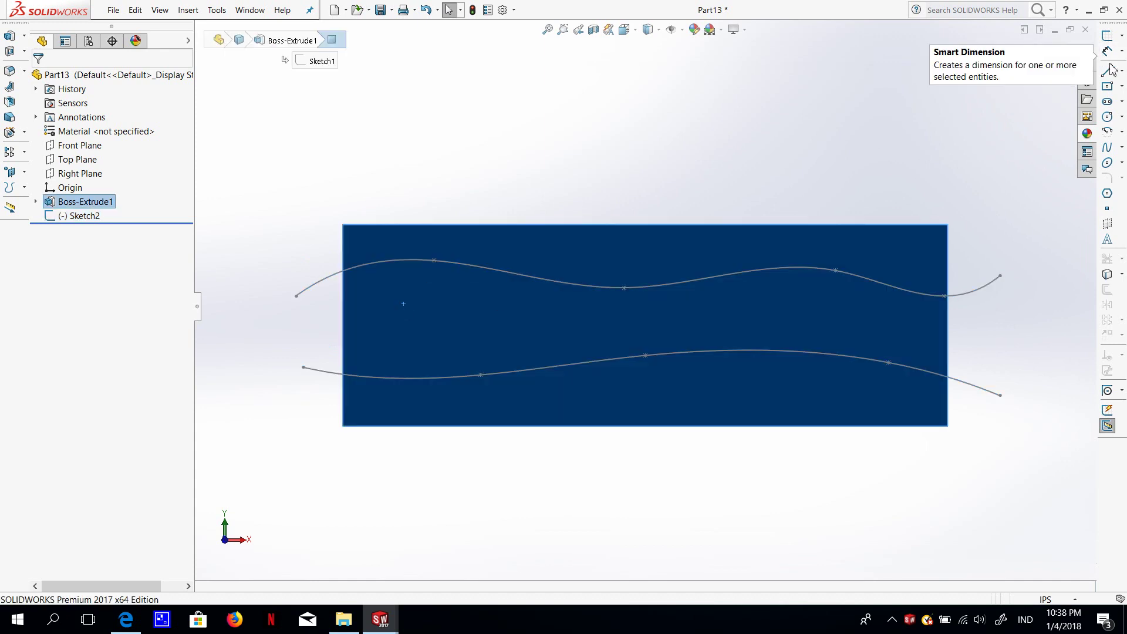
left_click(1108, 36)
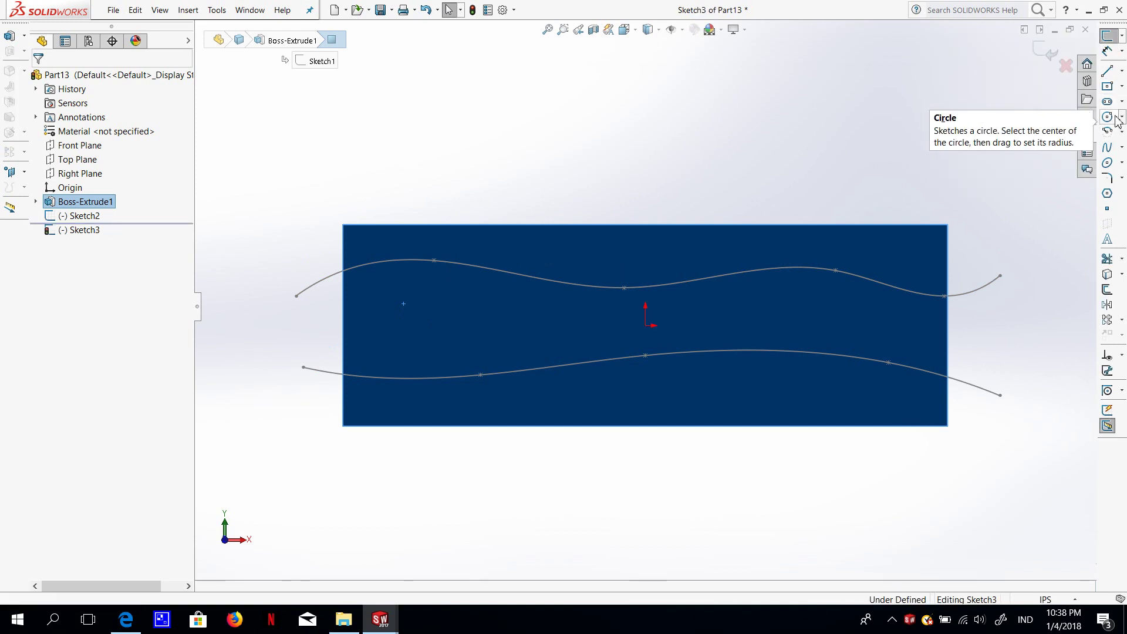
Draw a narrow corner rectangle between the splines near the plate's left end.
left_click(1121, 86)
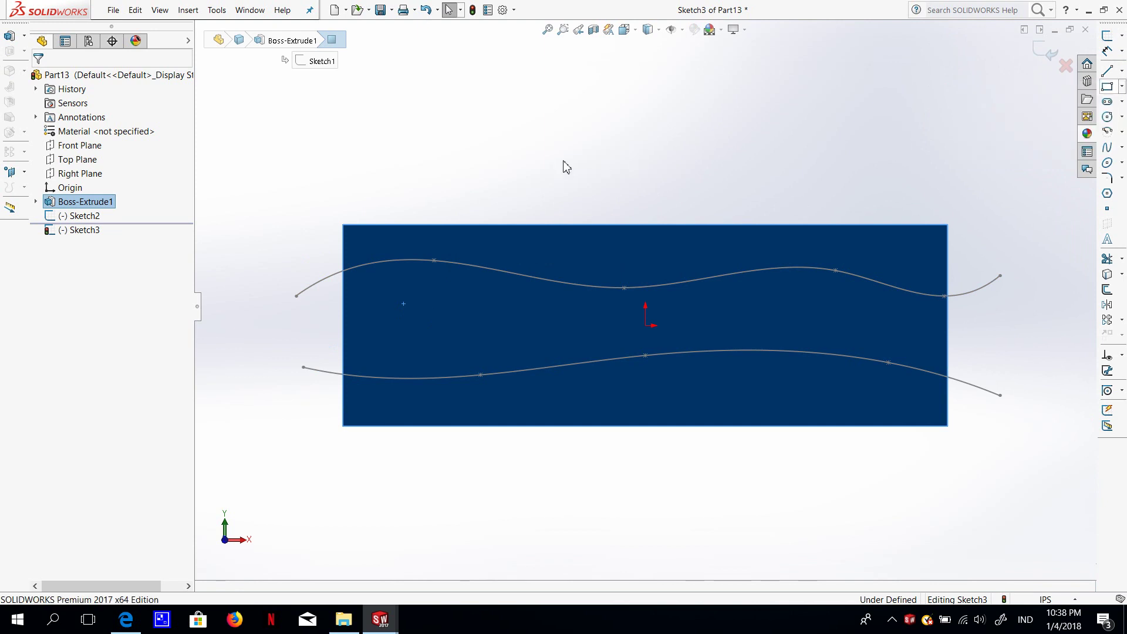
left_click(363, 282)
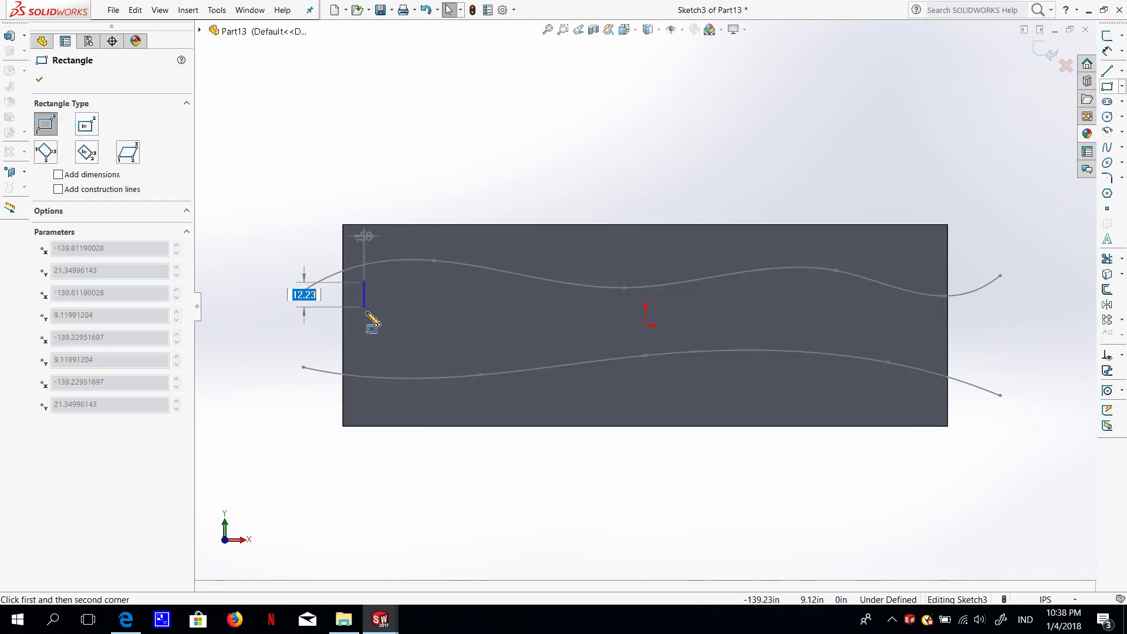
left_click(381, 365)
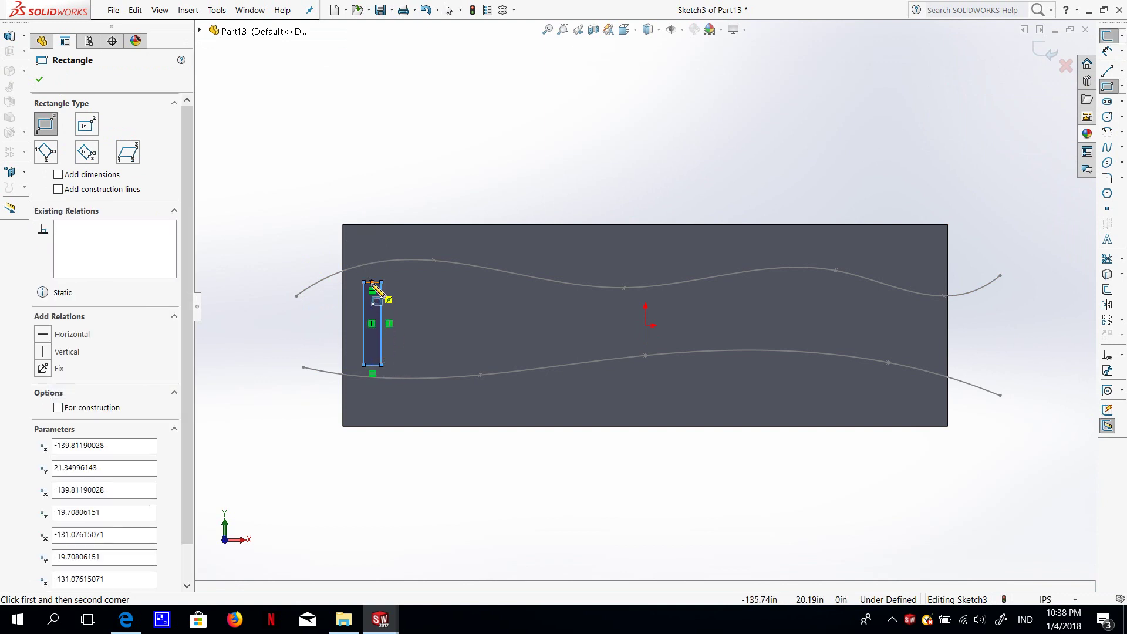
left_click(1108, 53)
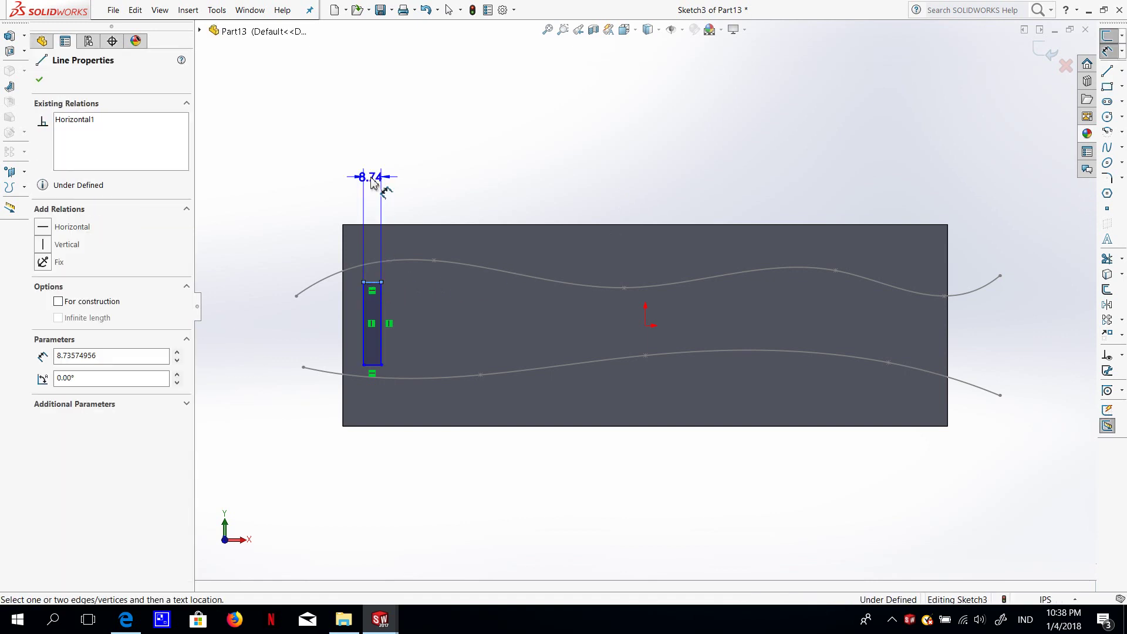
Dimension the slot rectangle 10 in wide and 5 in from the plate's left edge.
left_click(371, 182)
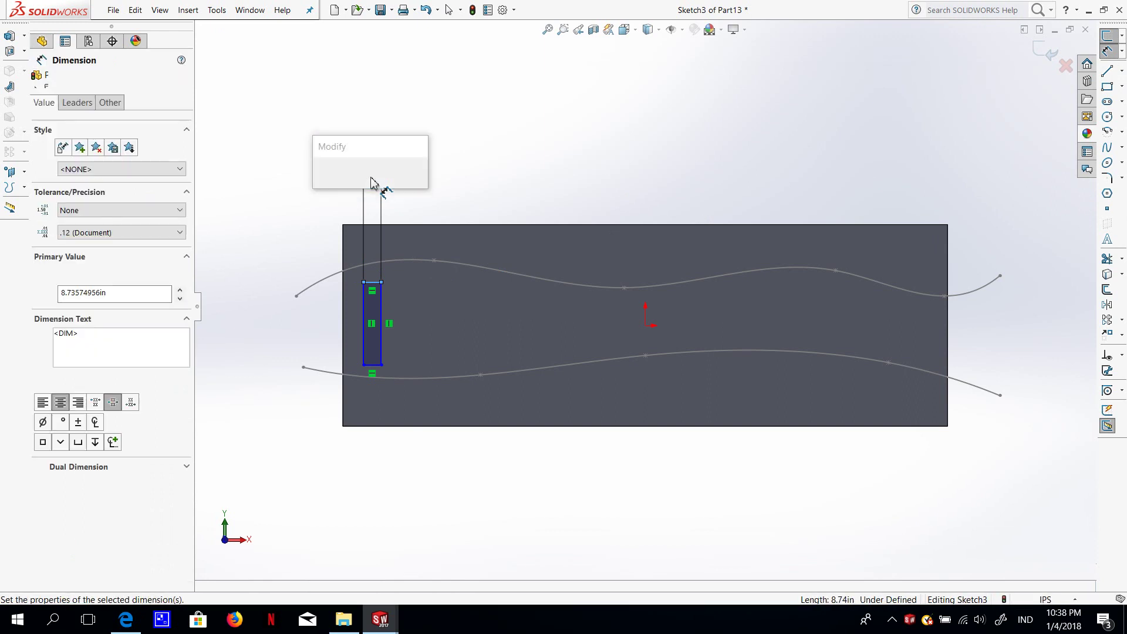
type("10")
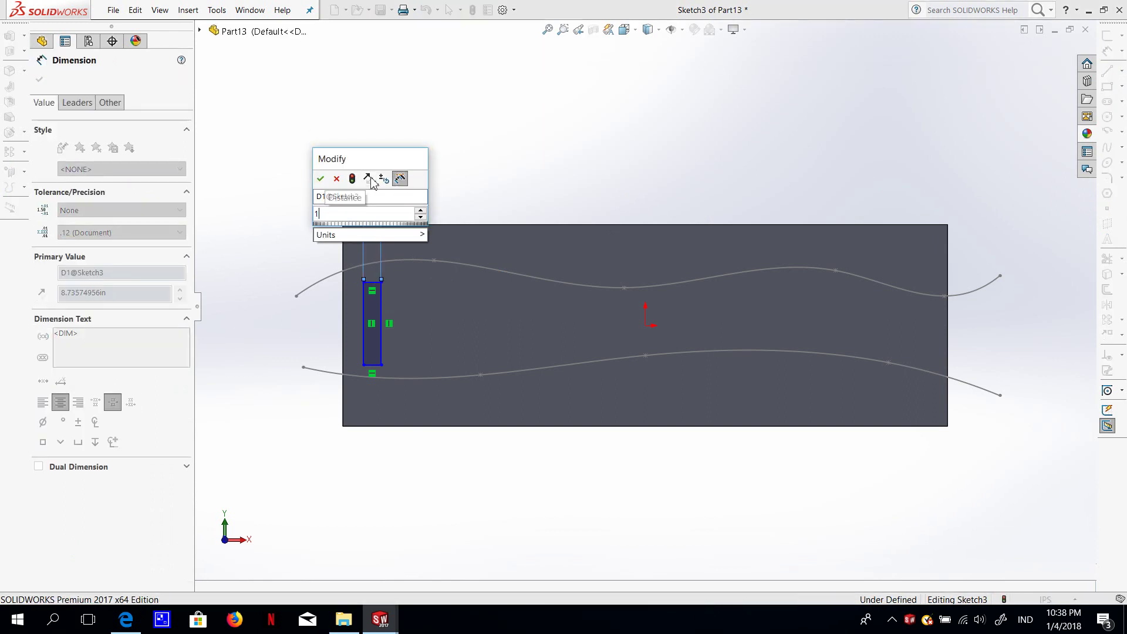
key("Escape")
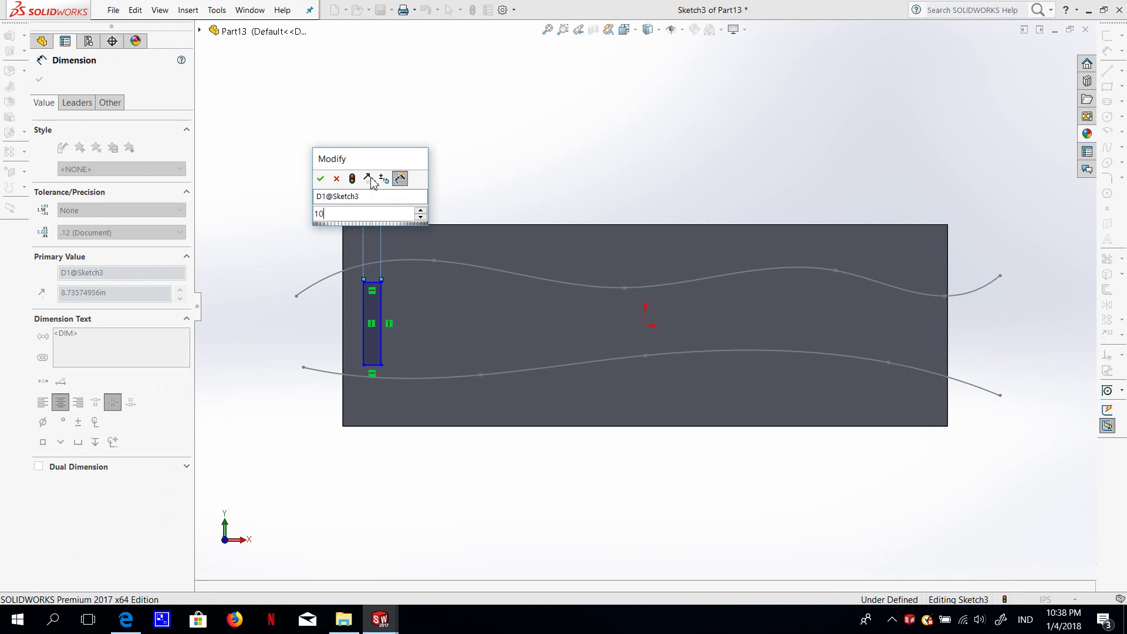
key("Escape")
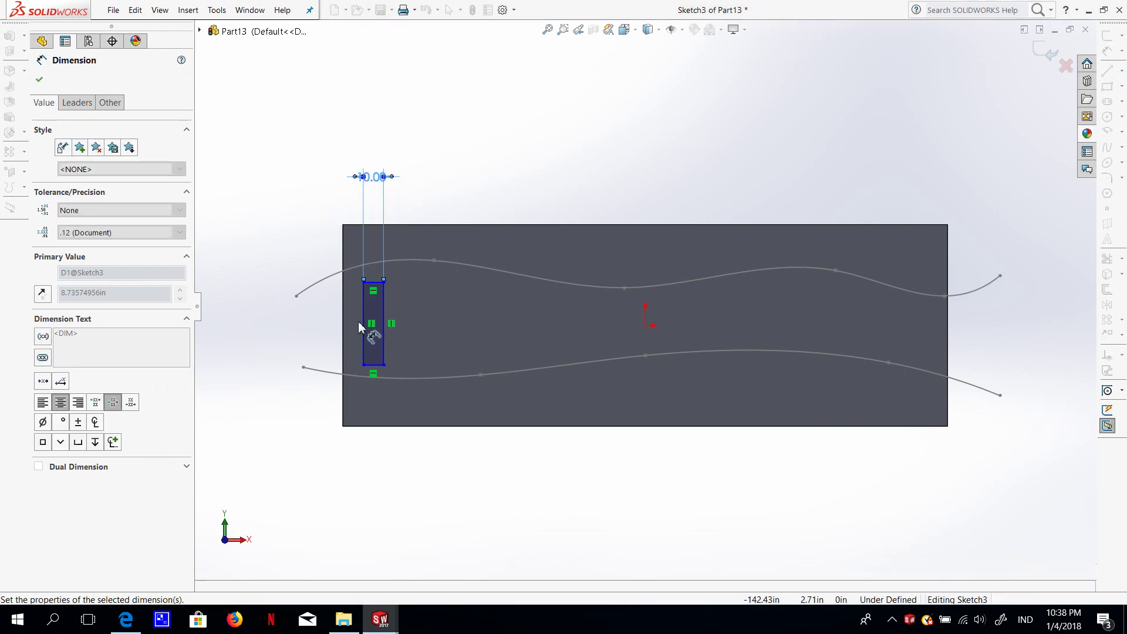
left_click(361, 366)
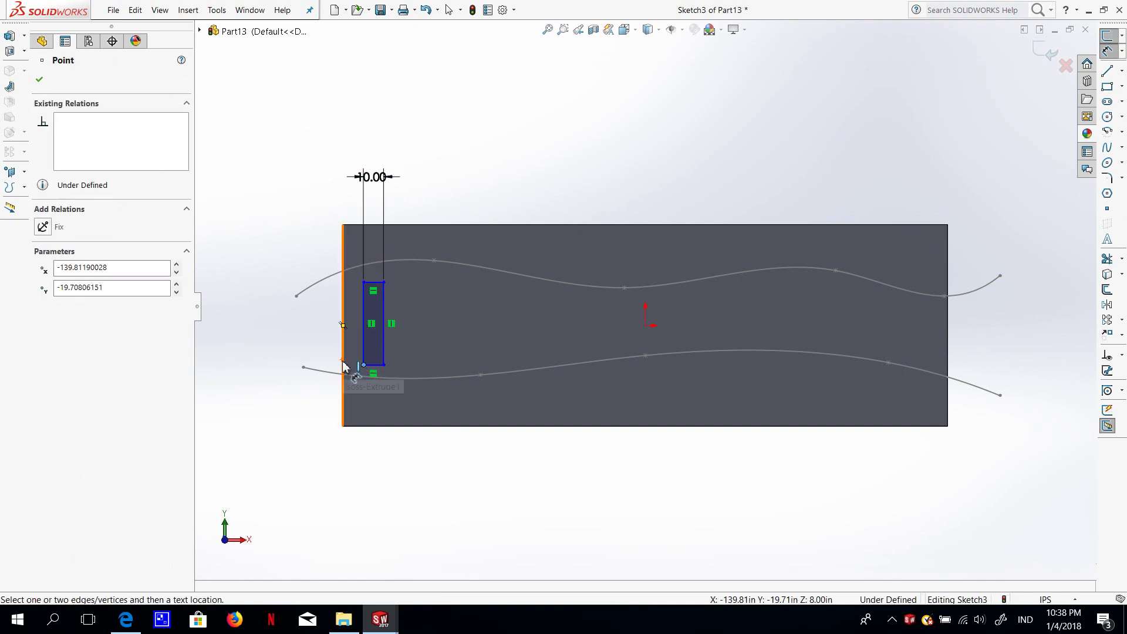
left_click(343, 367)
left_click(353, 459)
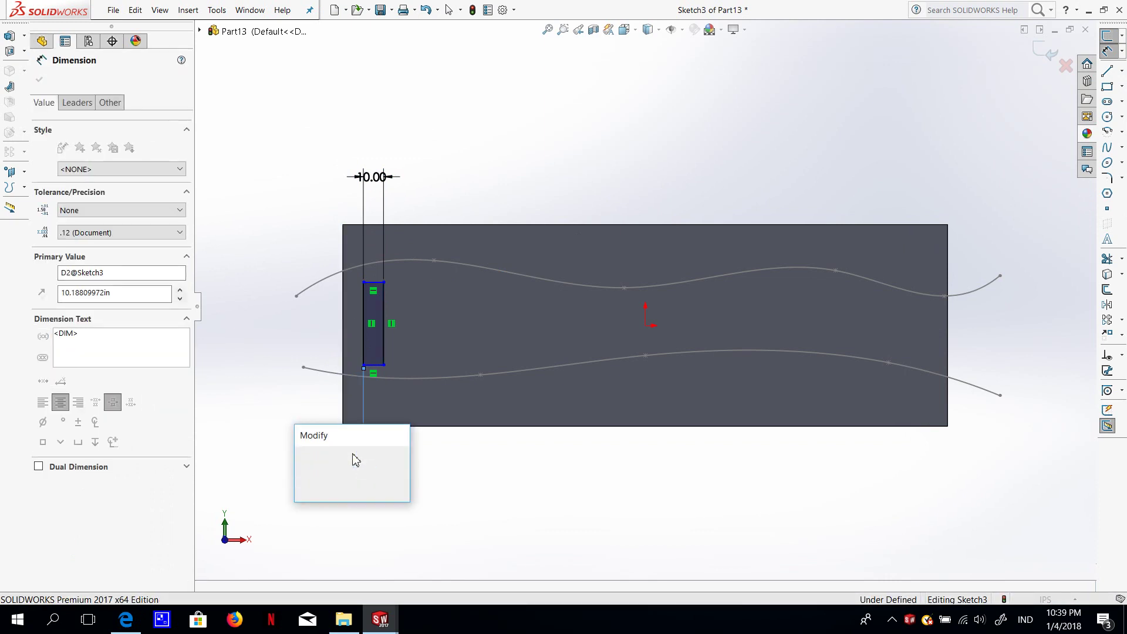
type("510")
key("Return")
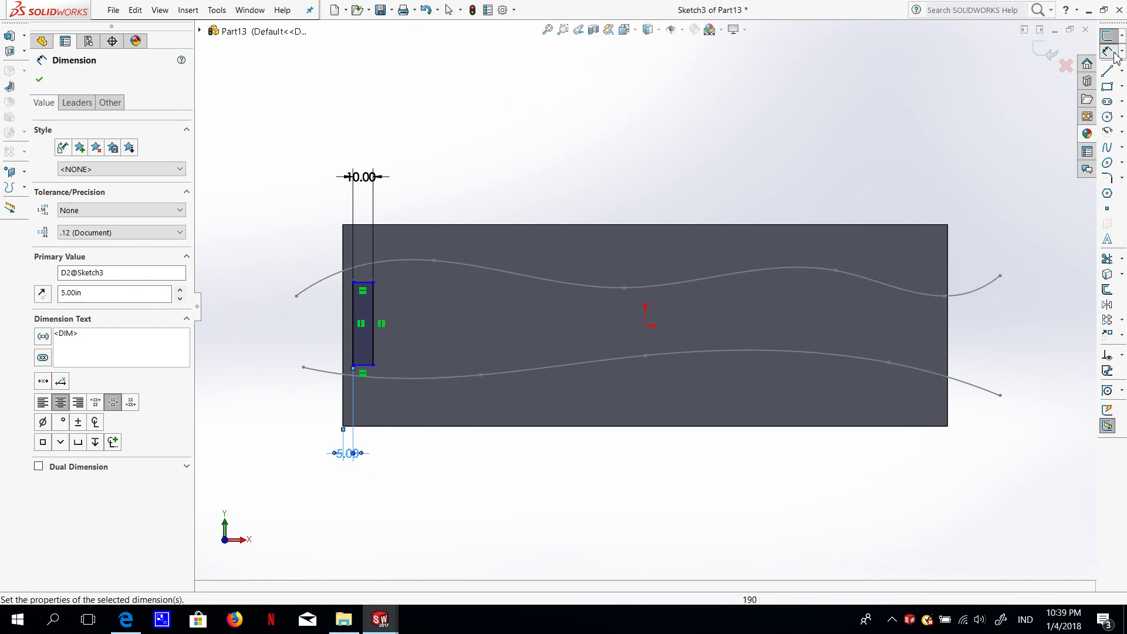
left_click(1114, 53)
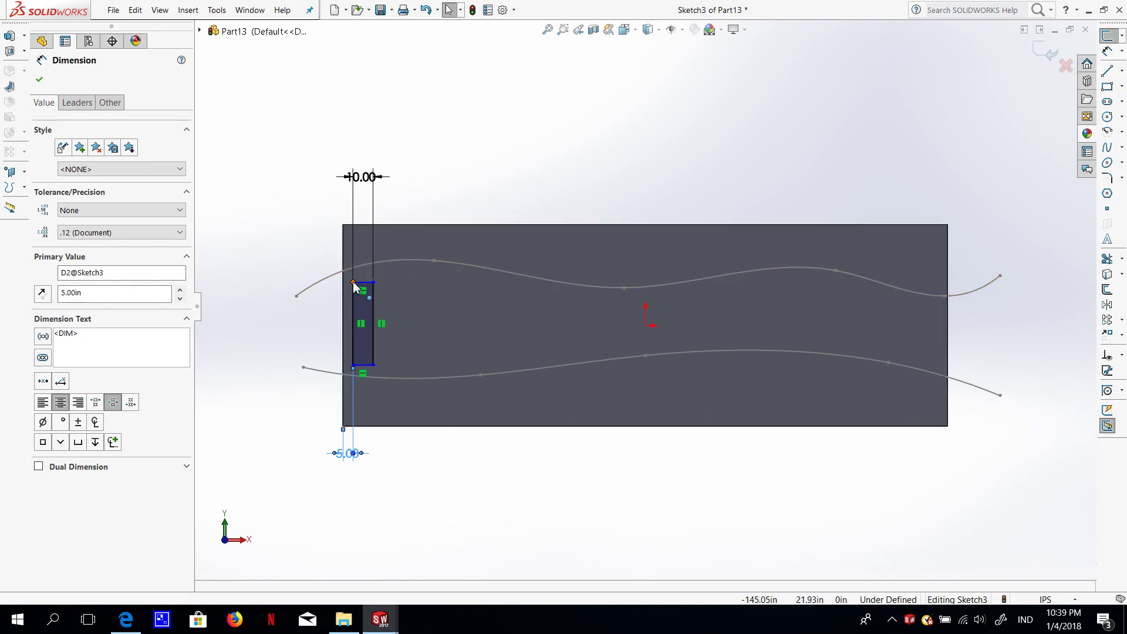
Make the slot rectangle's top corner coincident with the upper wavy spline.
left_click(348, 280)
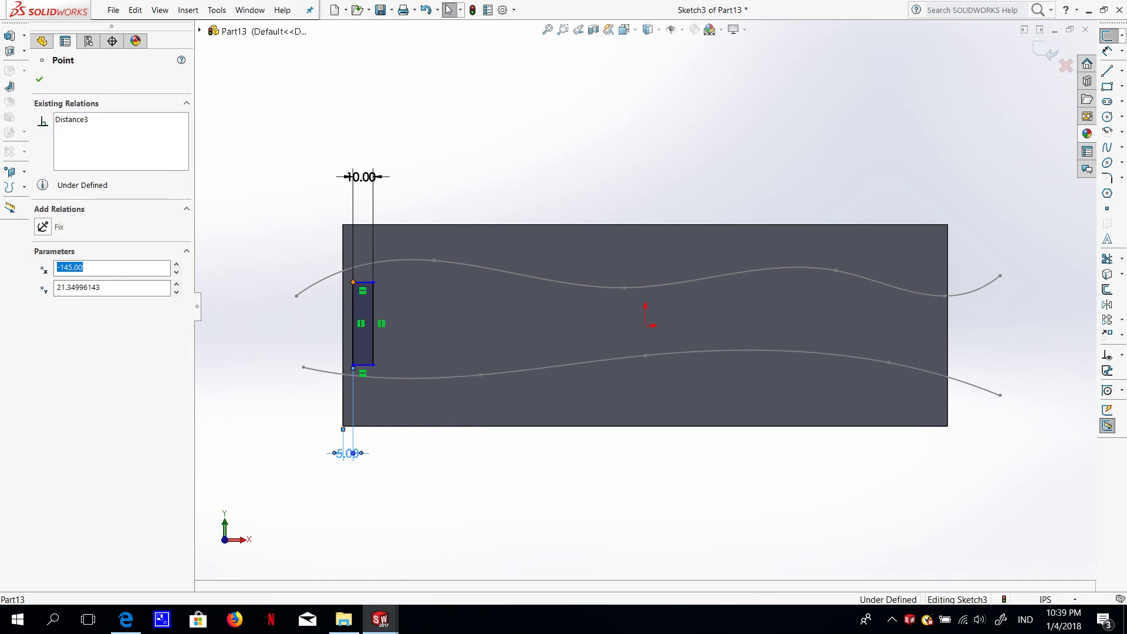
key("Escape")
left_click(347, 270)
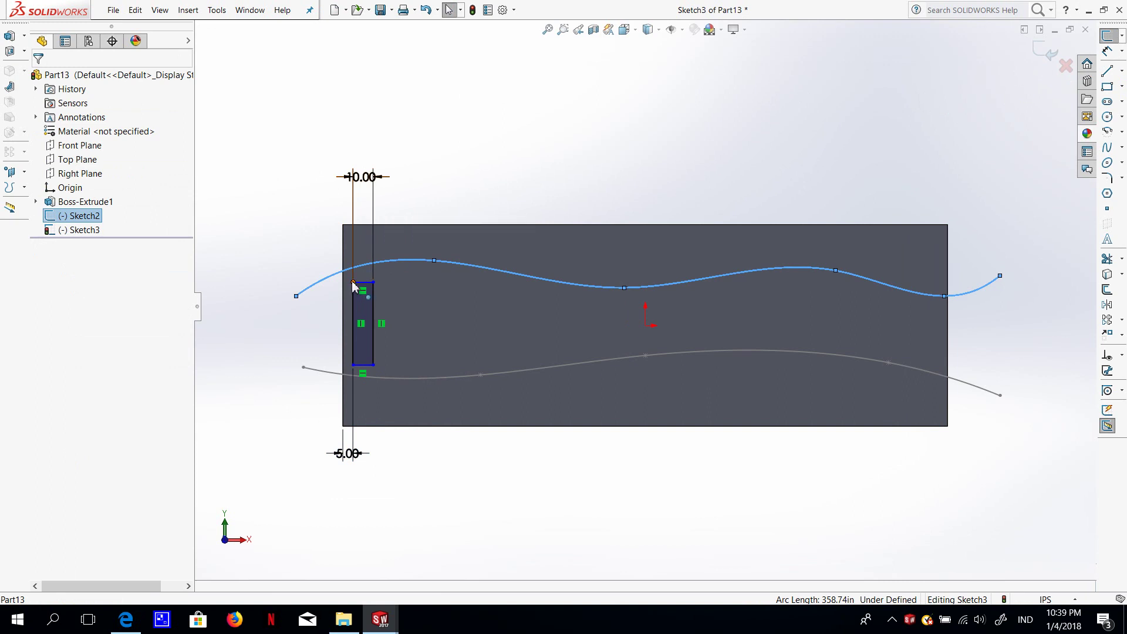
left_click(354, 283)
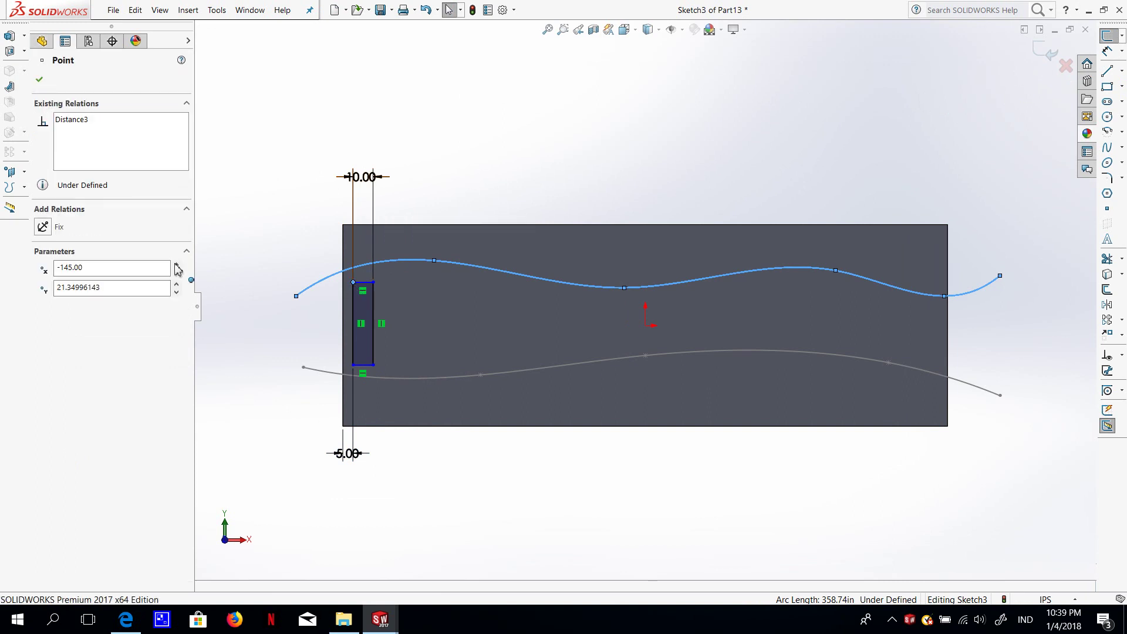
left_click(399, 260, "ctrl")
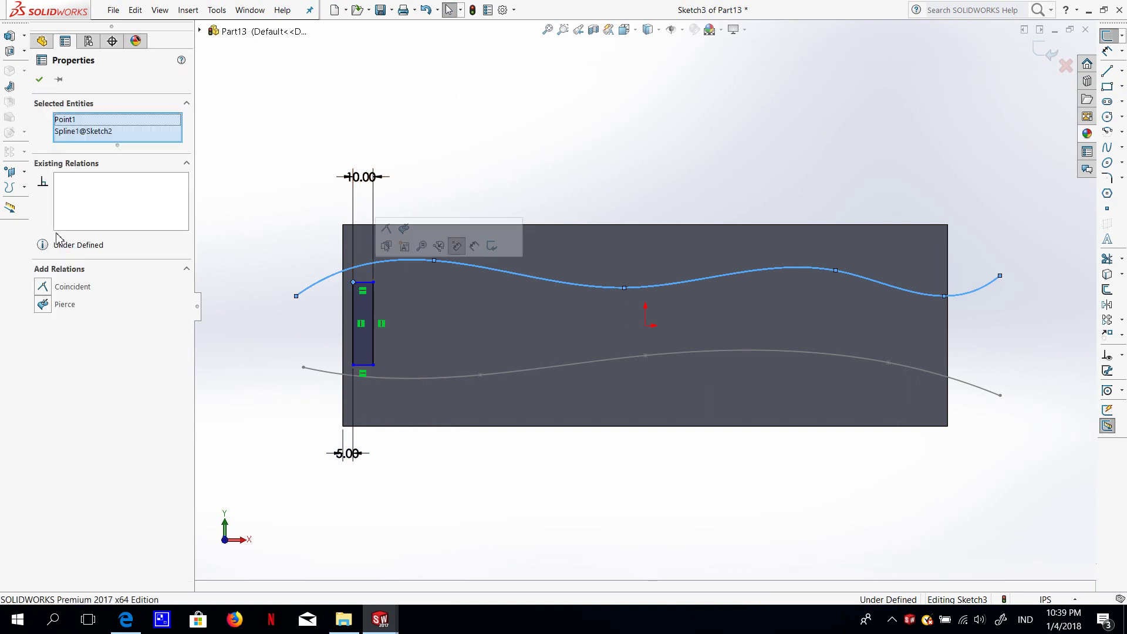
left_click(43, 287)
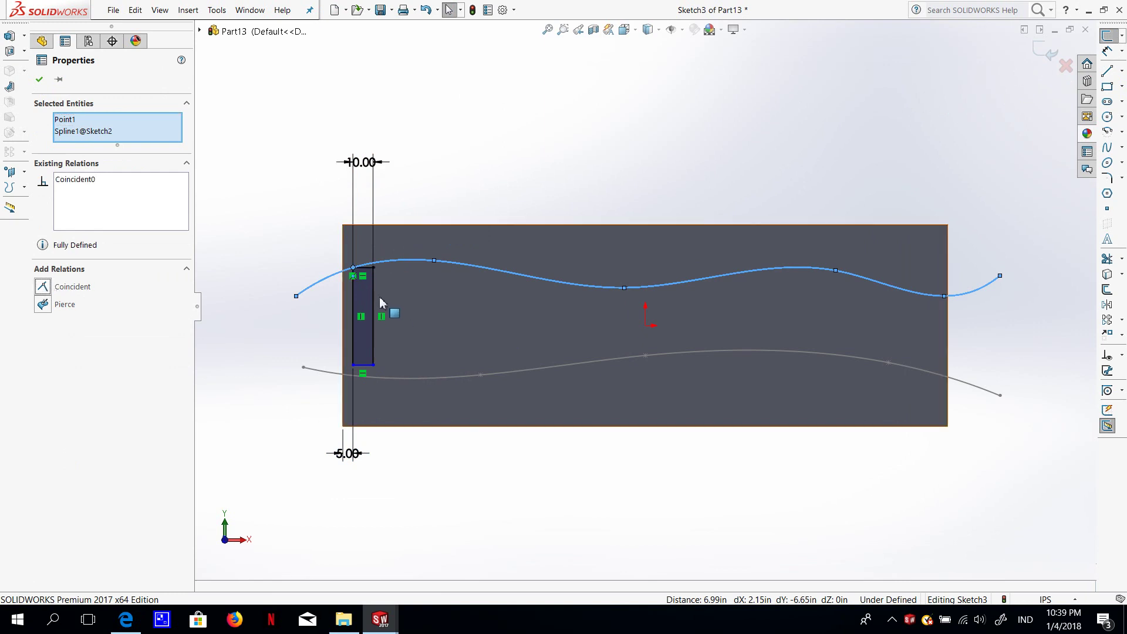
Make the rectangle's bottom-right corner coincident with the lower wavy spline.
left_click(380, 381)
left_click(379, 380, "ctrl")
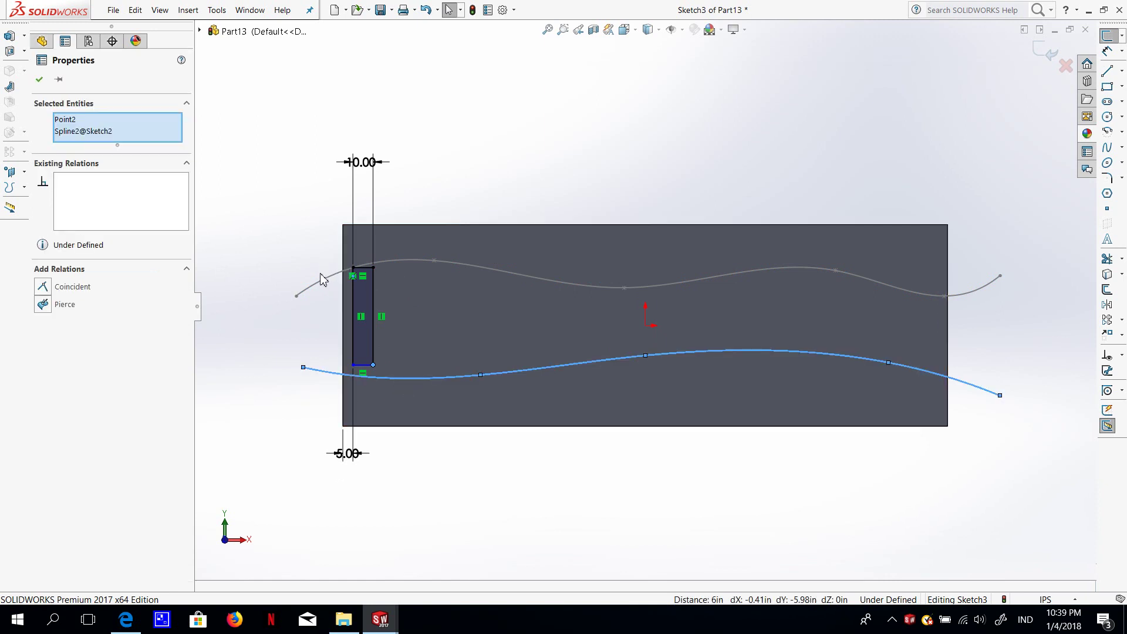
left_click(44, 287)
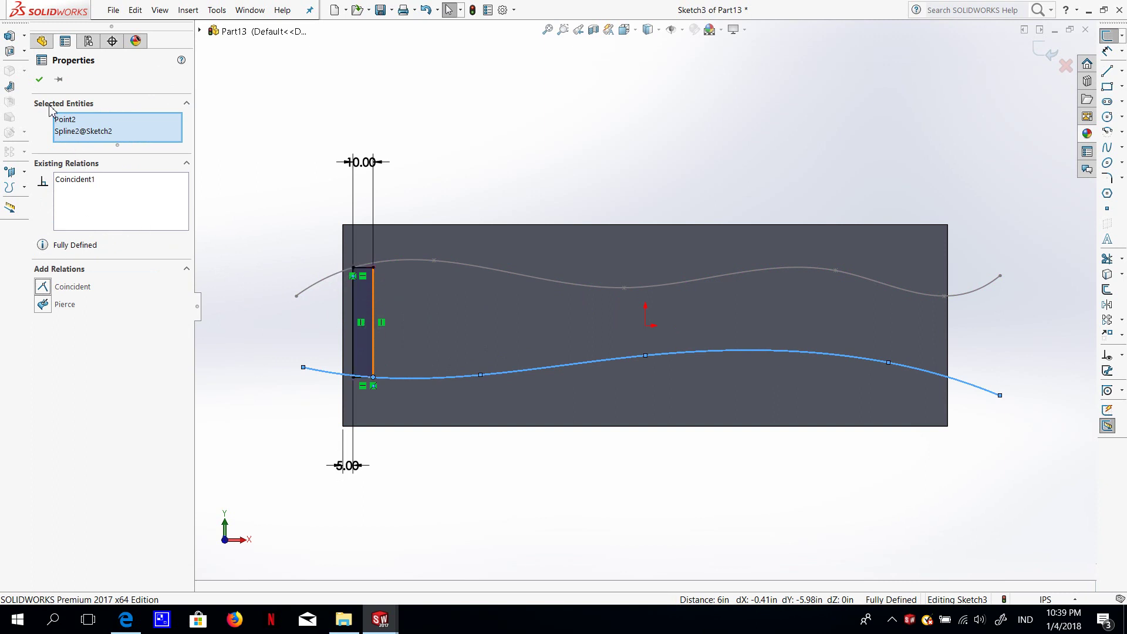
key("Escape")
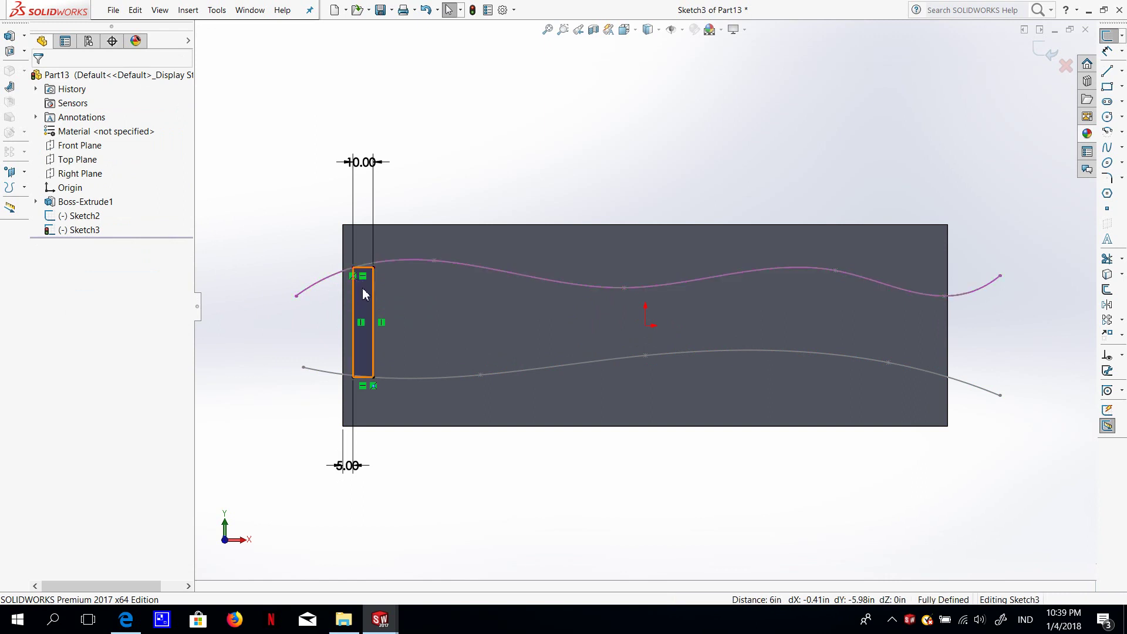
Extrude-cut Sketch3 Through All to create Cut-Extrude1, the first slot.
key("ctrl+a")
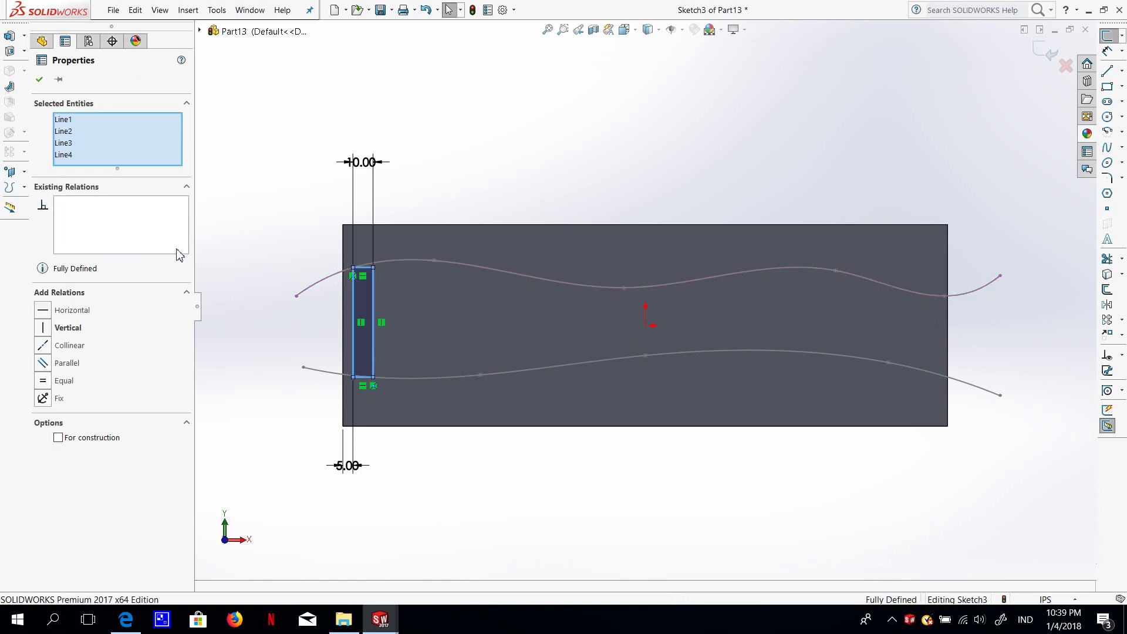
left_click(40, 80)
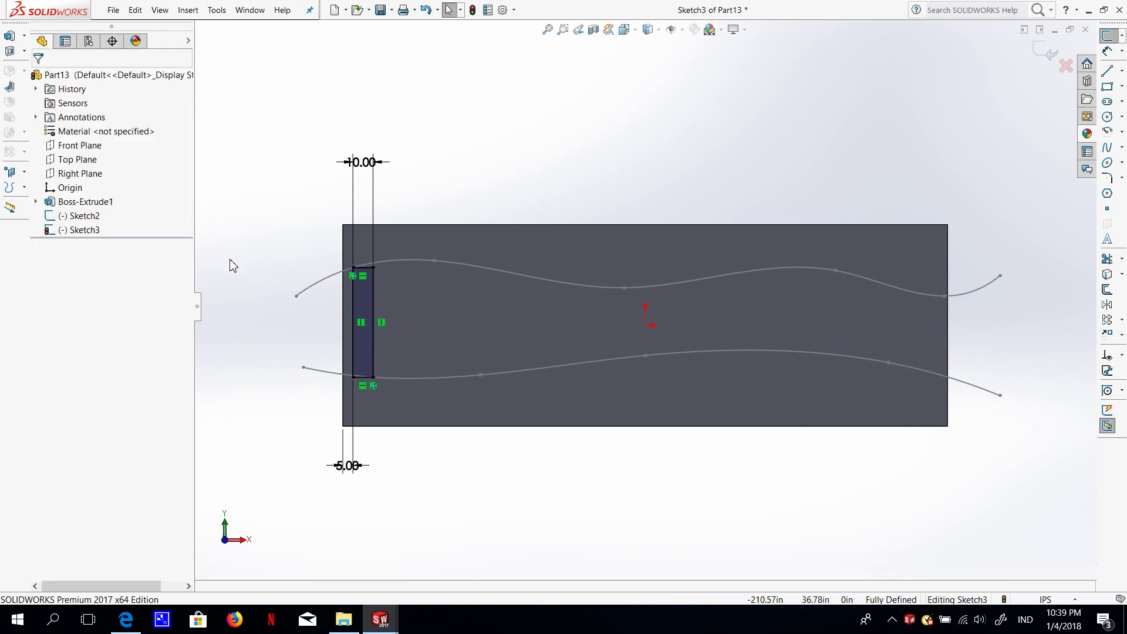
left_click(88, 231)
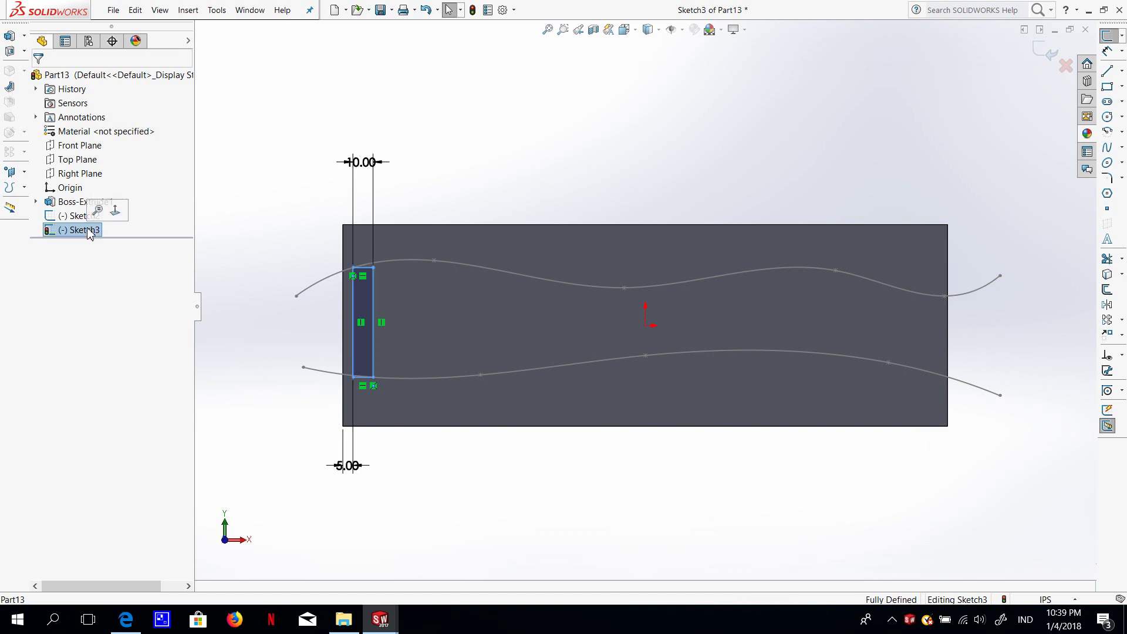
left_click(25, 52)
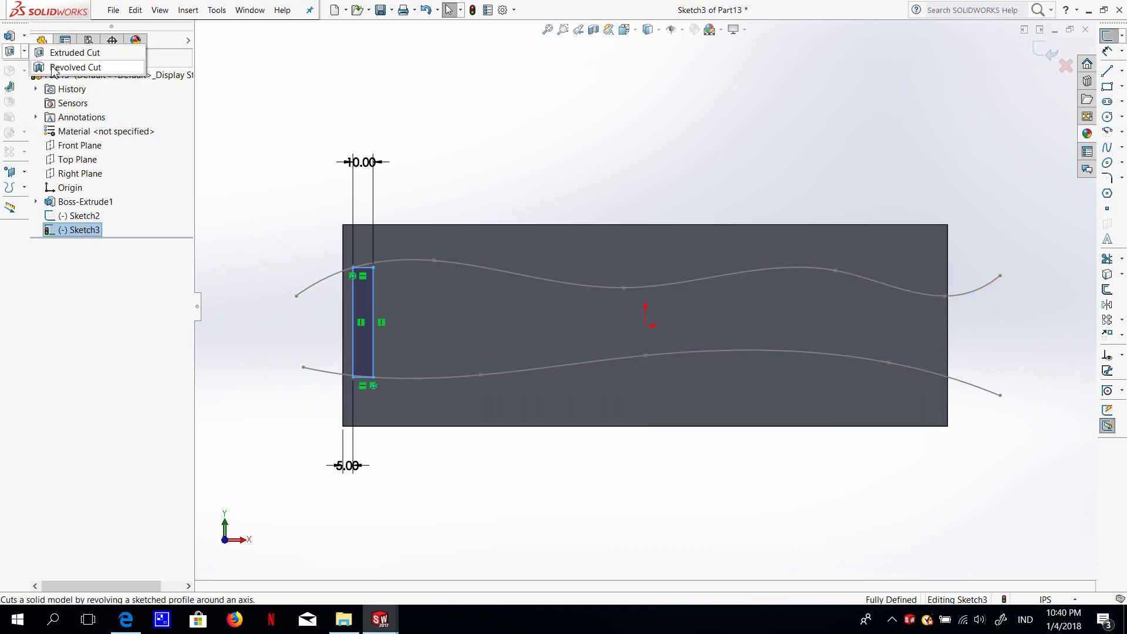
left_click(52, 54)
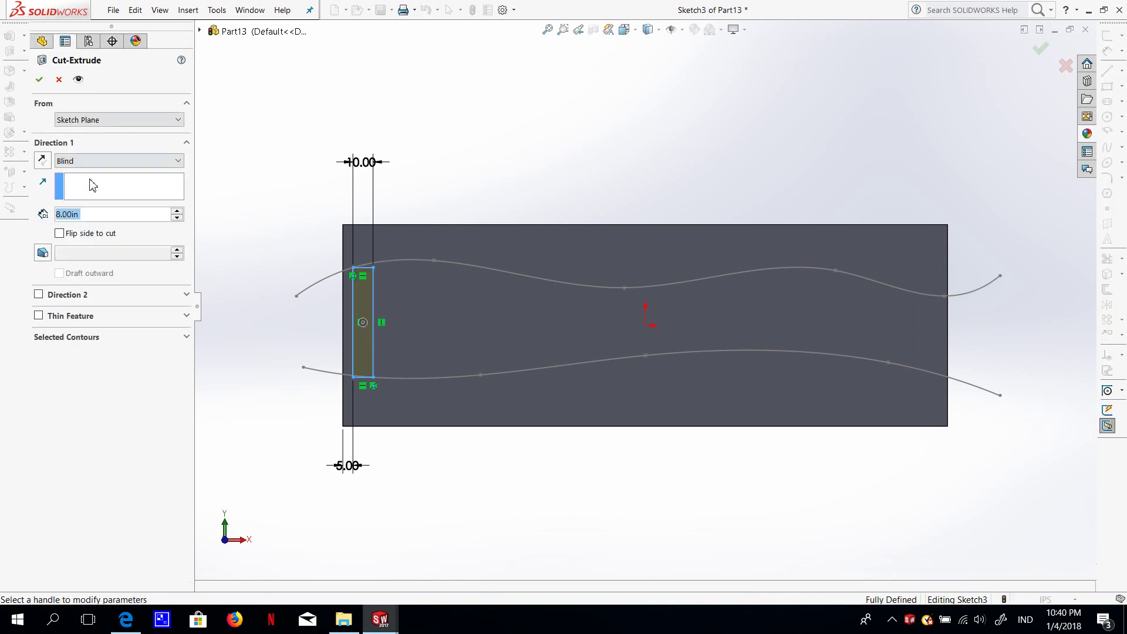
left_click(130, 161)
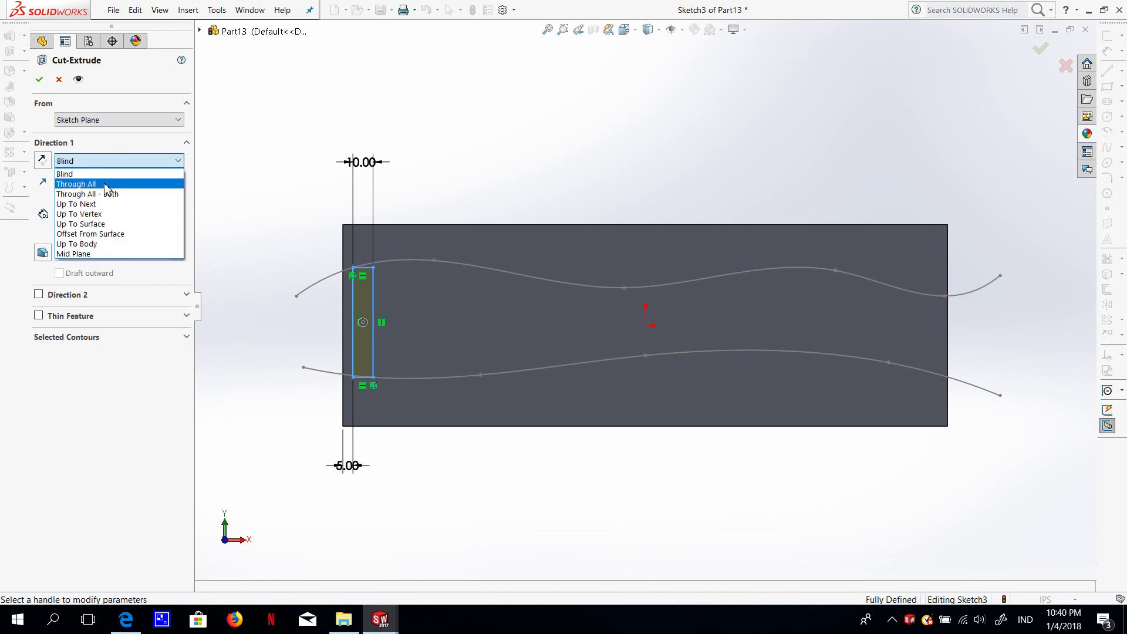
left_click(107, 186)
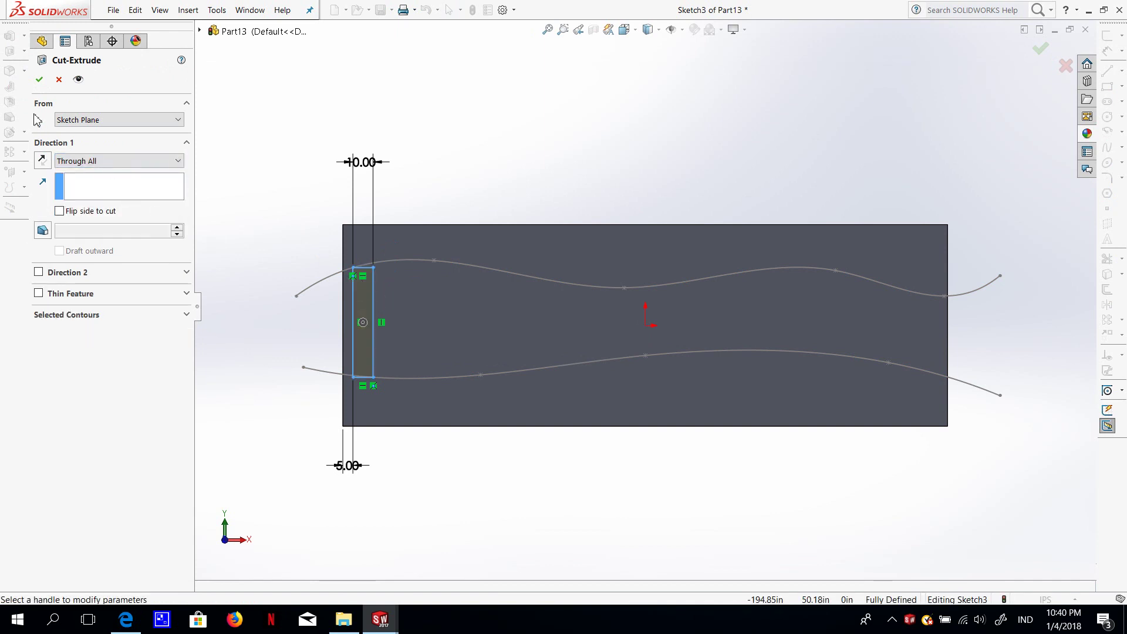
left_click(38, 84)
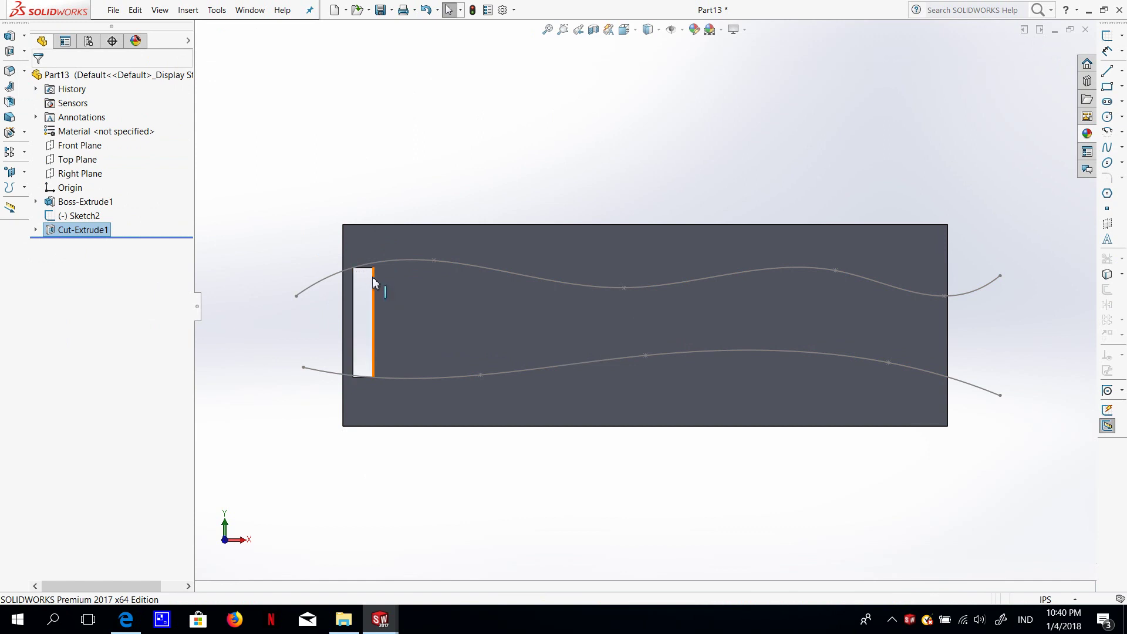
Start a linear pattern of the Cut-Extrude1 slot feature.
left_click(97, 230)
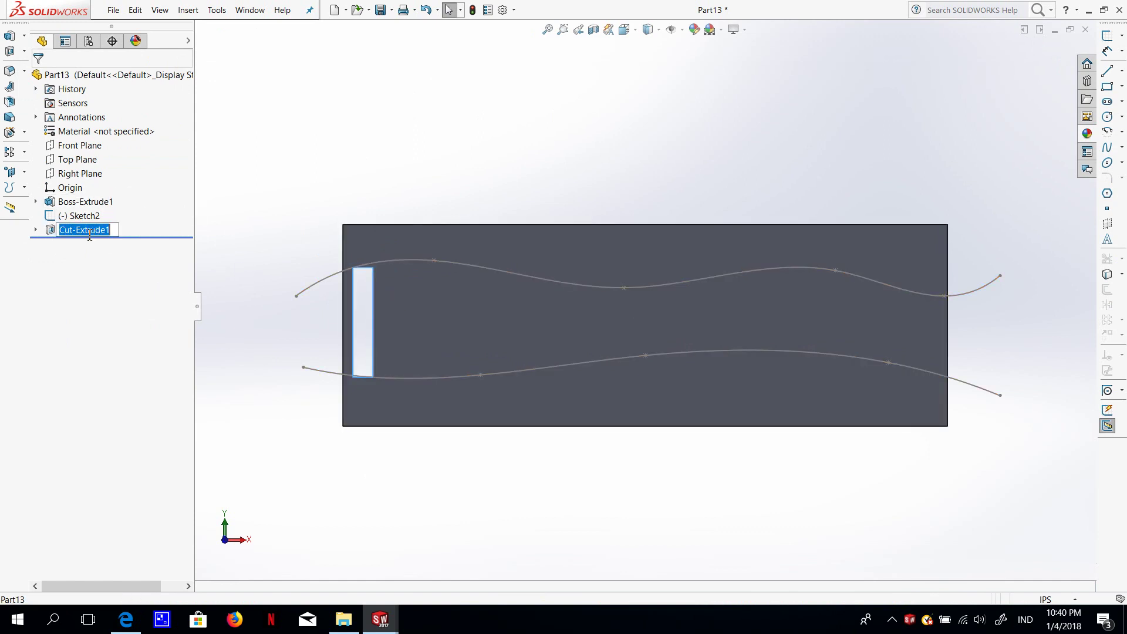
key("Escape")
left_click(24, 151)
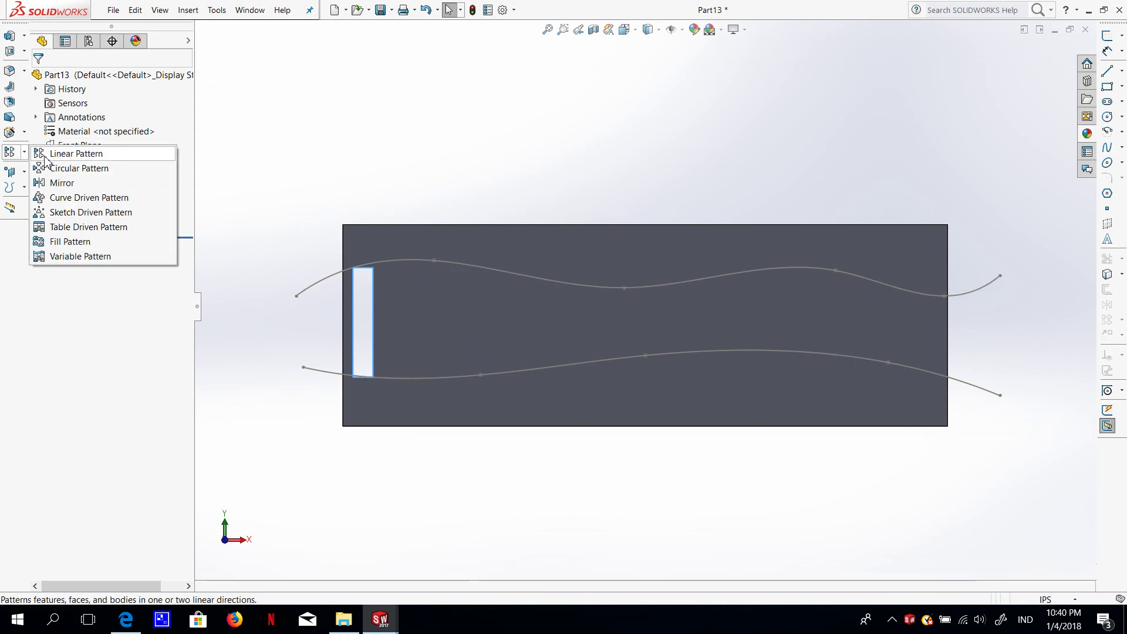
left_click(45, 159)
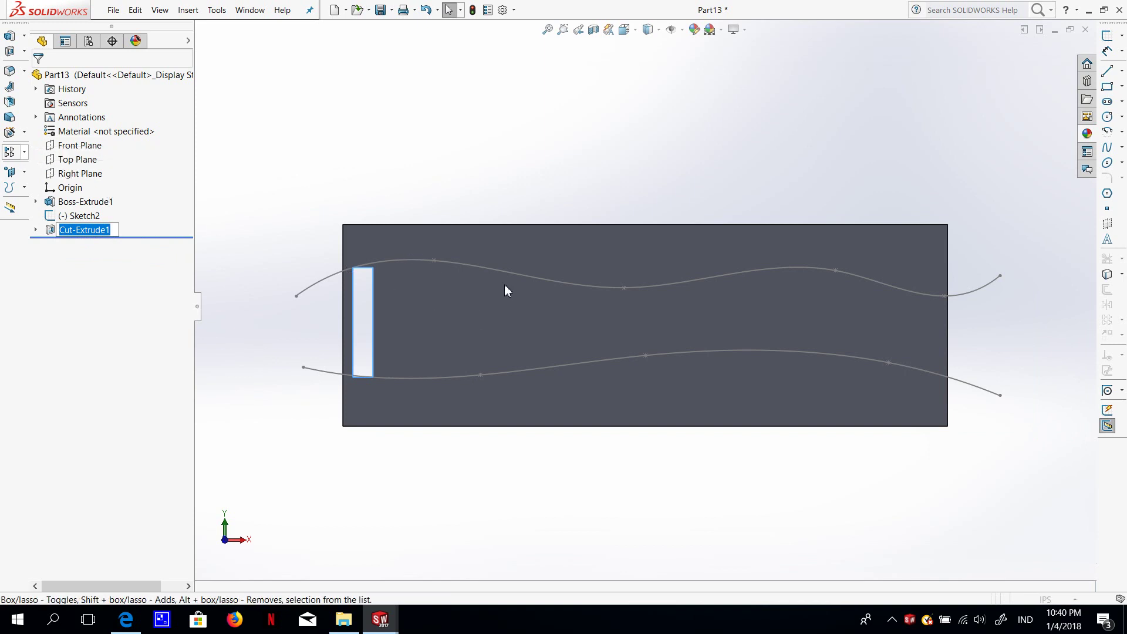
left_click(365, 345)
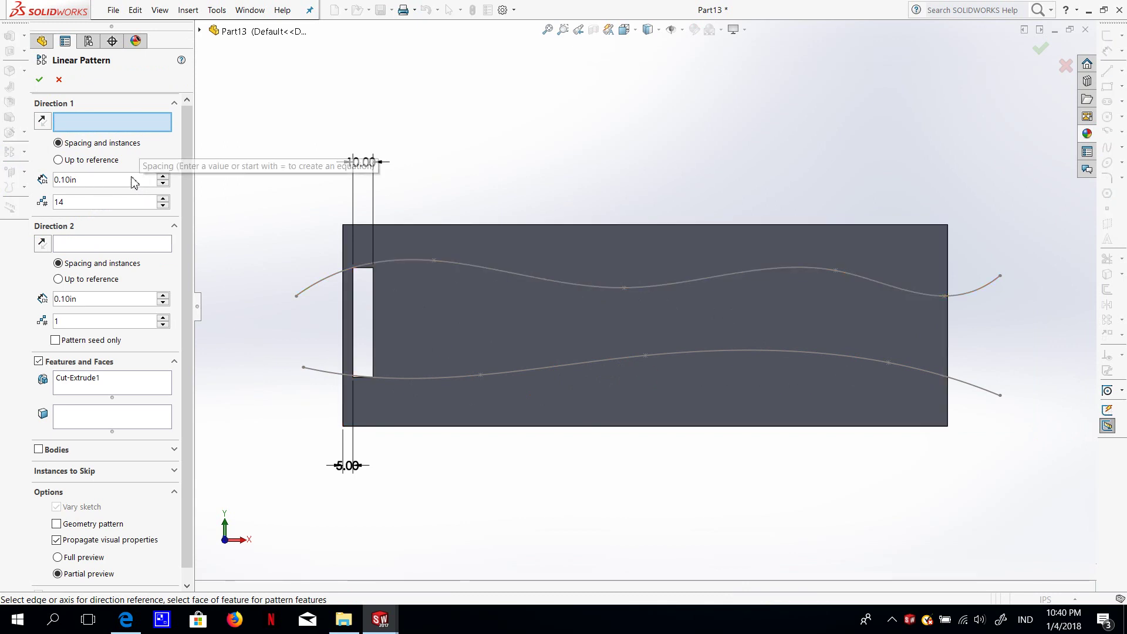
Give the pattern 30in spacing and 5 instances along the 5.00 dimension, creating LPattern1.
left_click(107, 182)
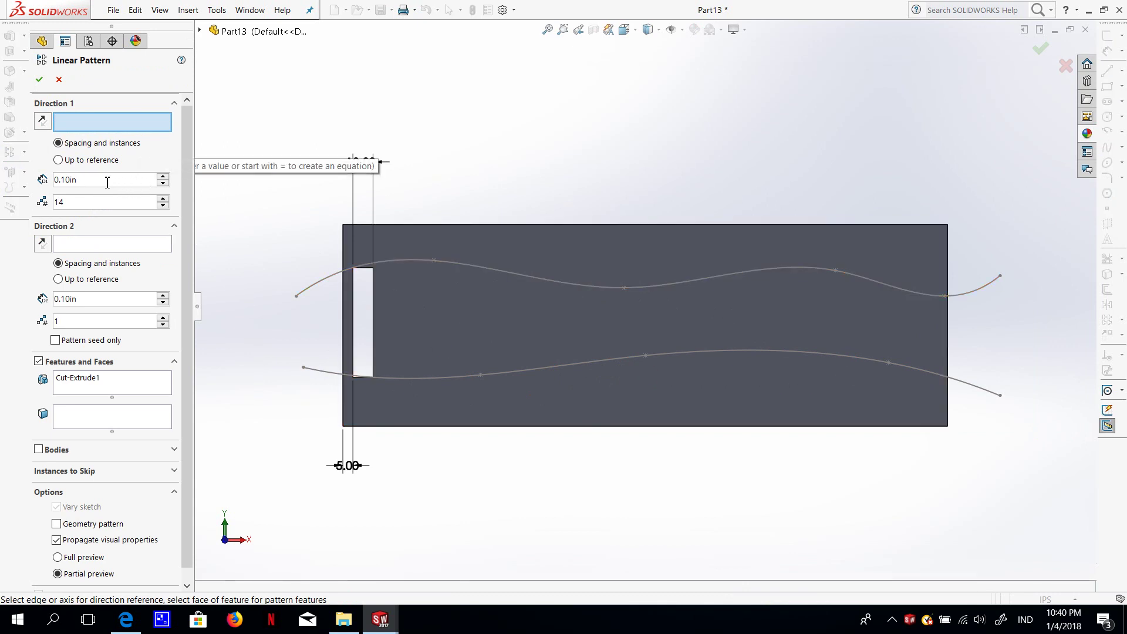
key("BackSpace")
key("BackSpace")
key("BackSpace")
key("BackSpace")
key("BackSpace")
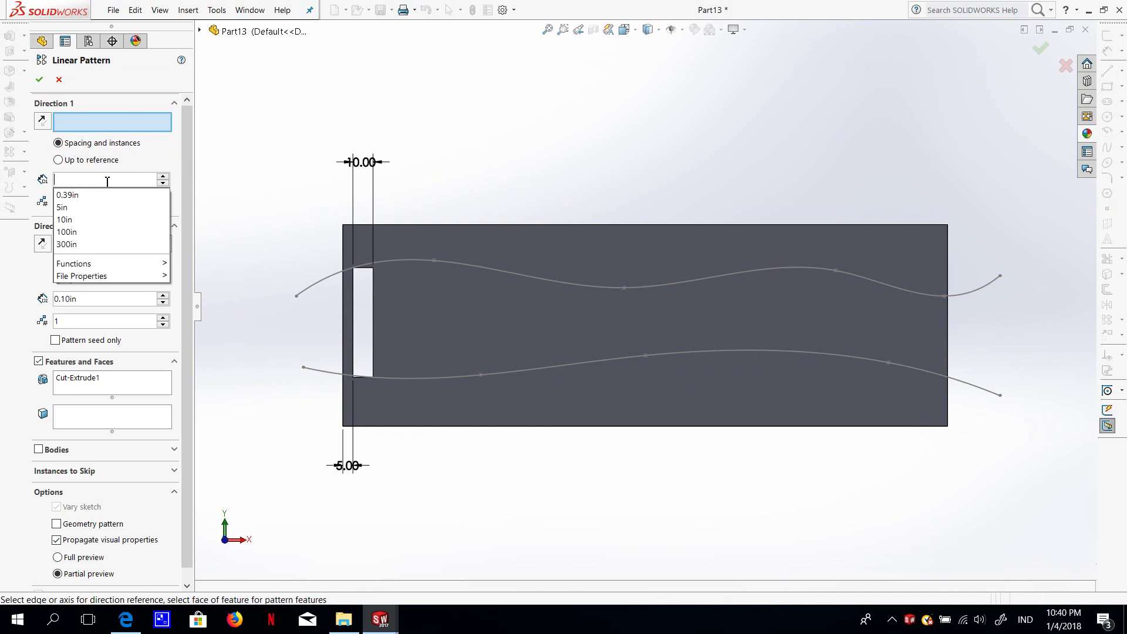
type("30")
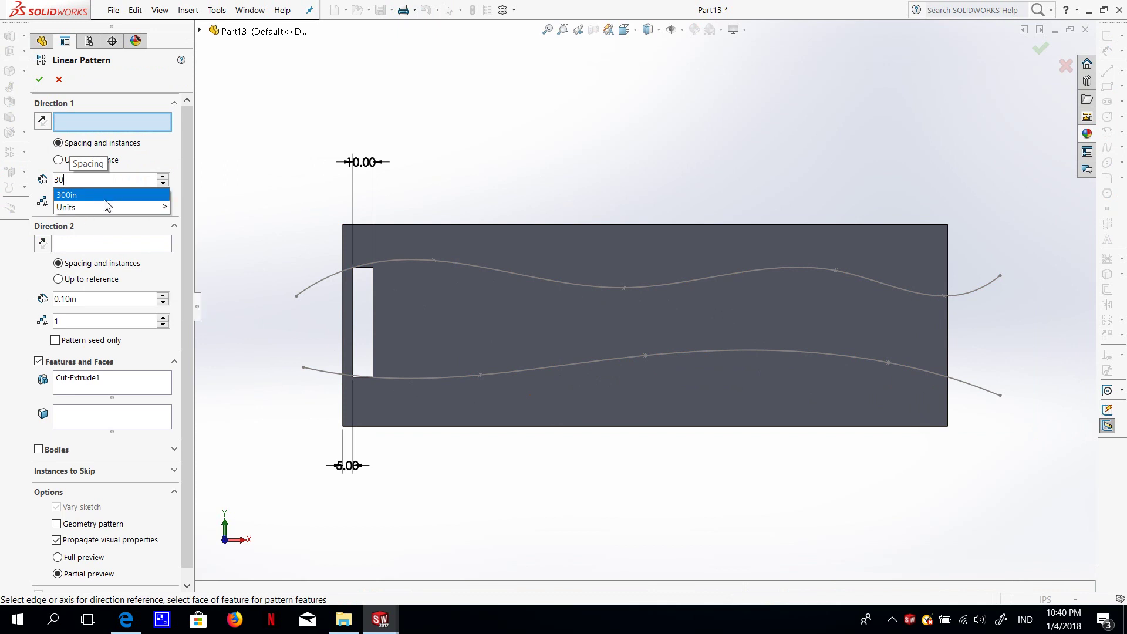
key("Return")
type("14")
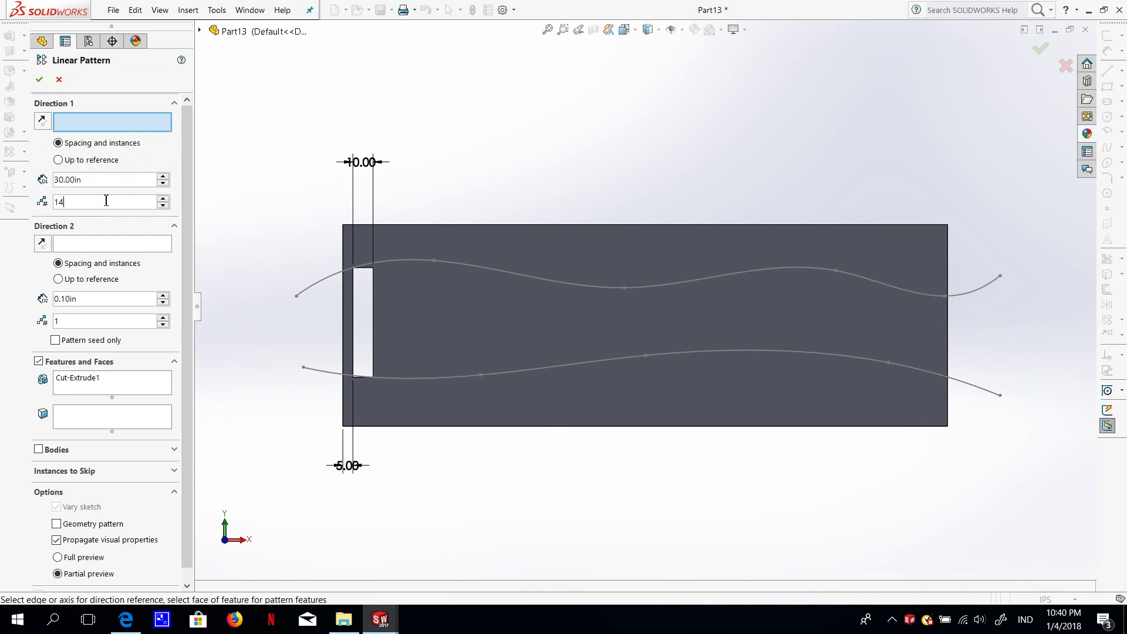
left_click(111, 200)
key("BackSpace")
left_click(349, 466)
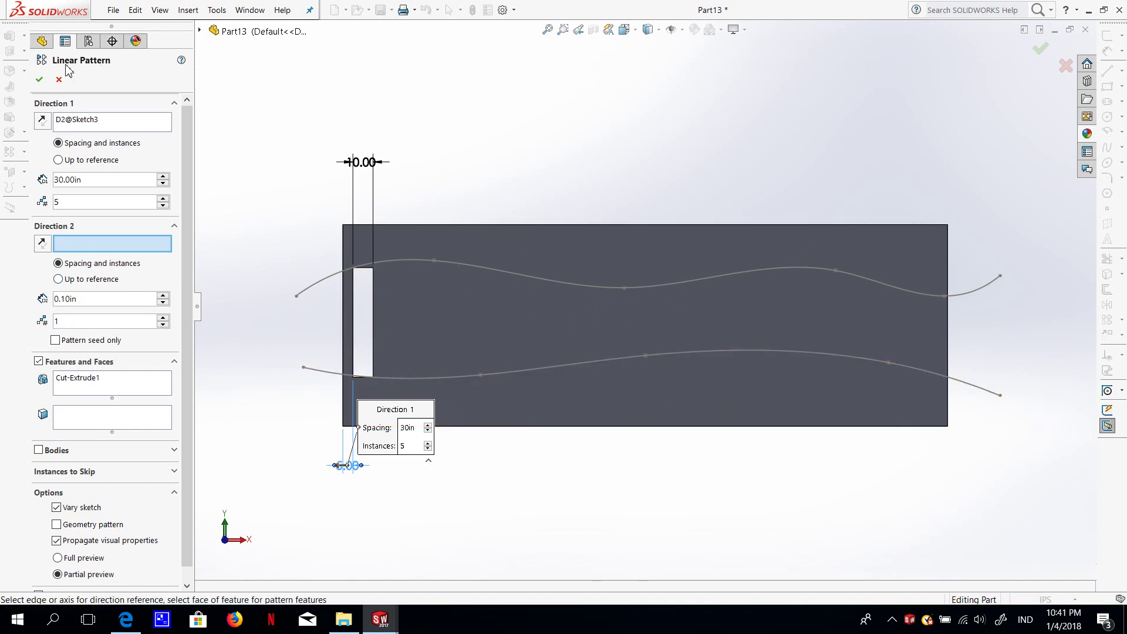
left_click(38, 79)
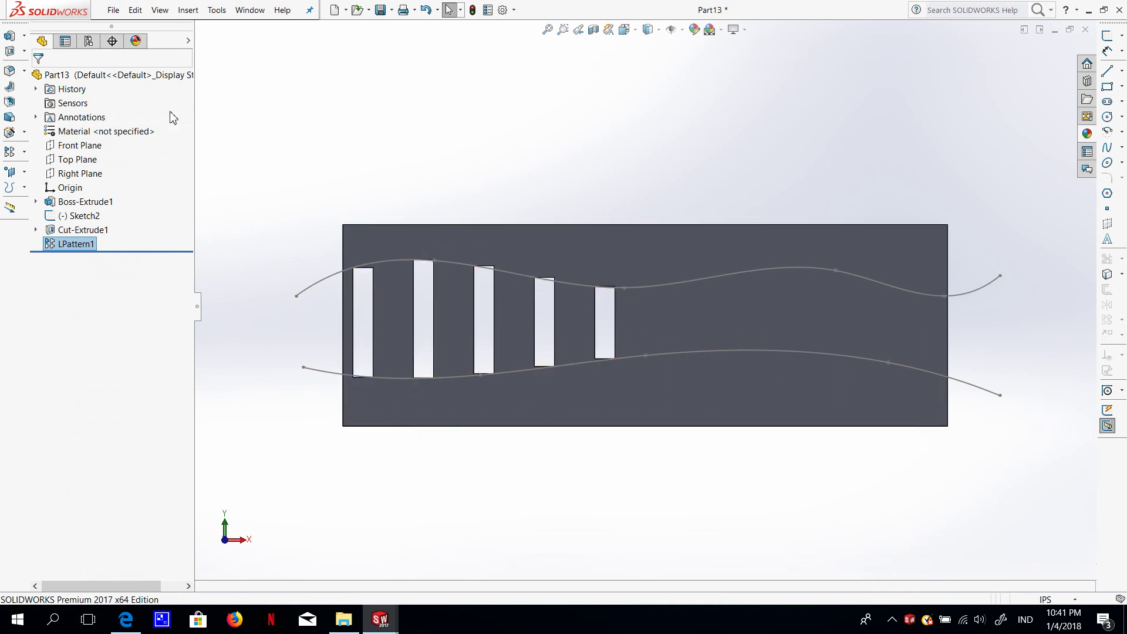
Edit LPattern1 to change its number of instances to 16.
right_click(87, 242)
left_click(88, 205)
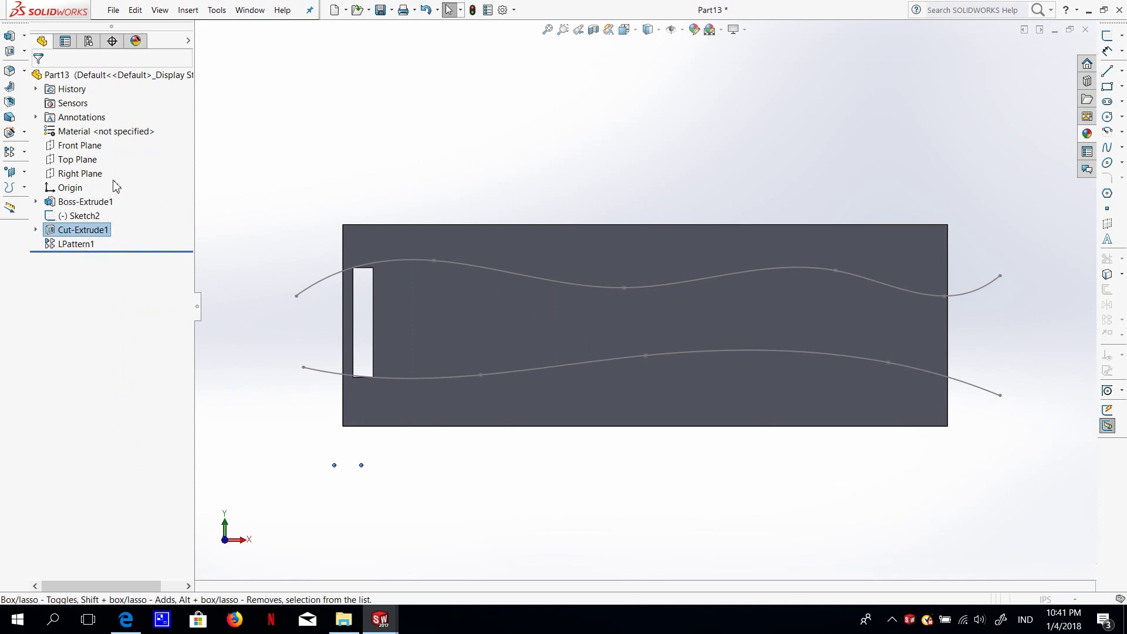
left_click(85, 243)
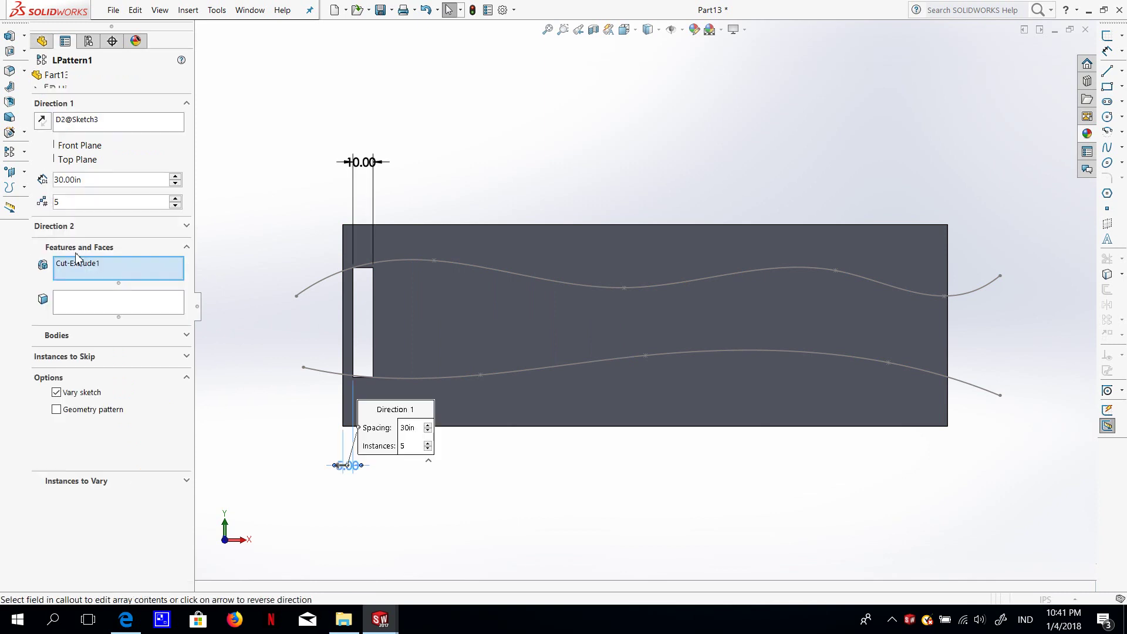
left_click(106, 204)
key("BackSpace")
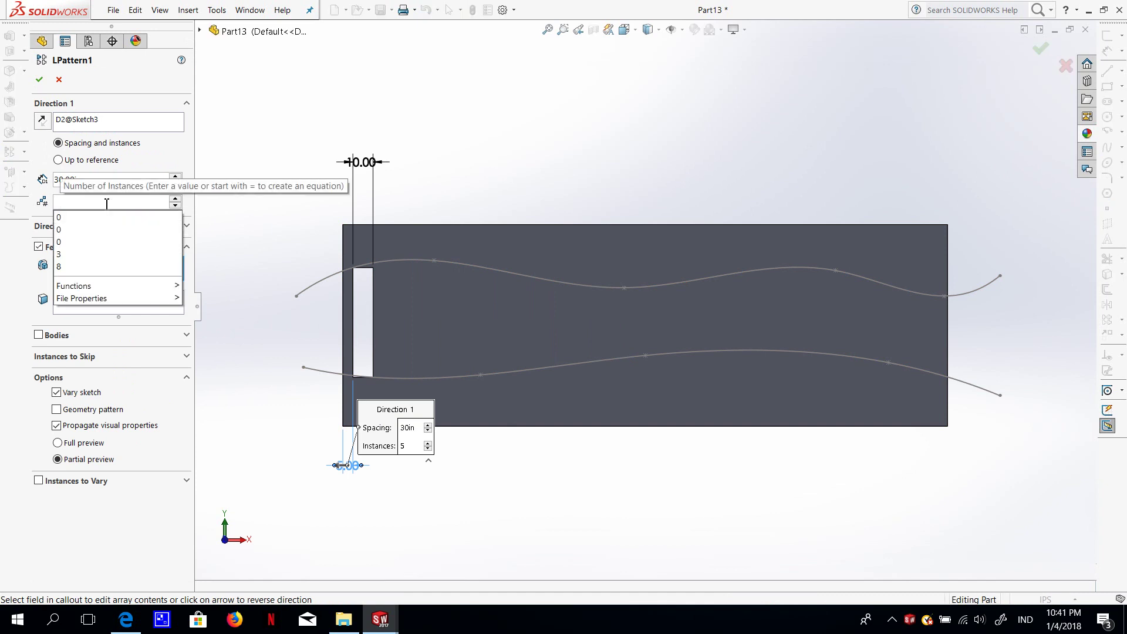
type("16")
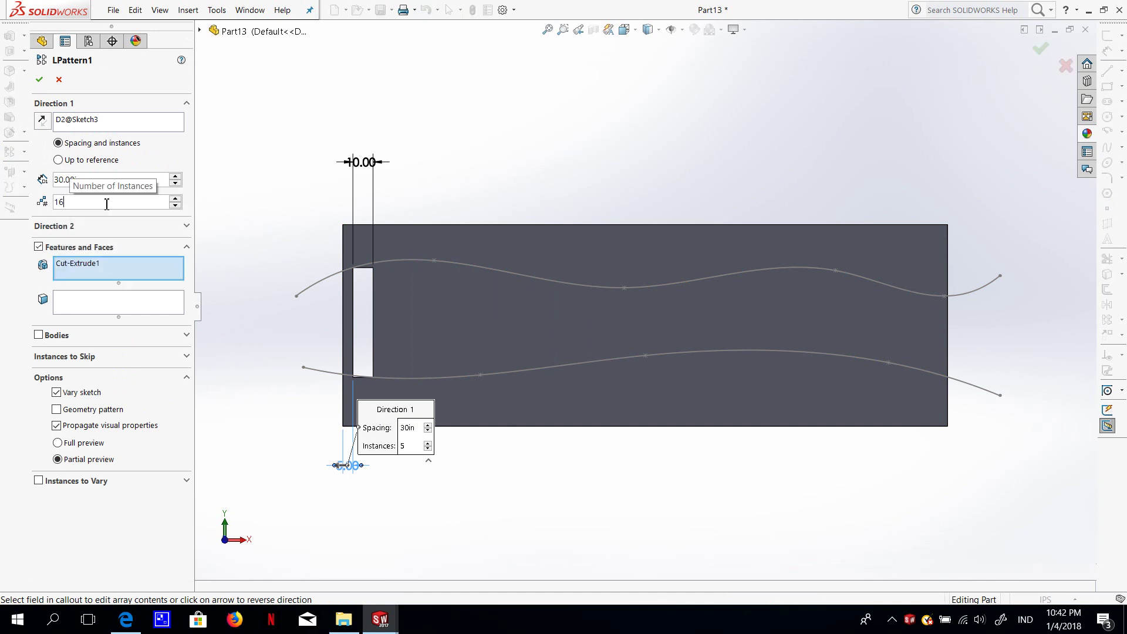
left_click(39, 79)
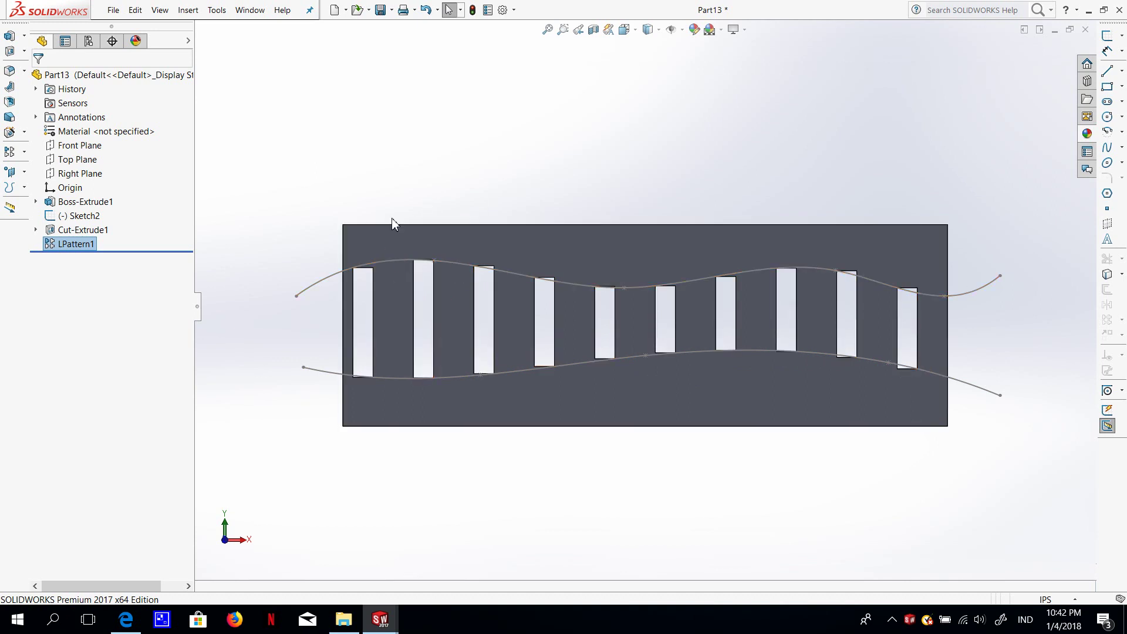
Hide the Sketch2 wavy splines and orbit the plate to an angled view.
right_click(446, 260)
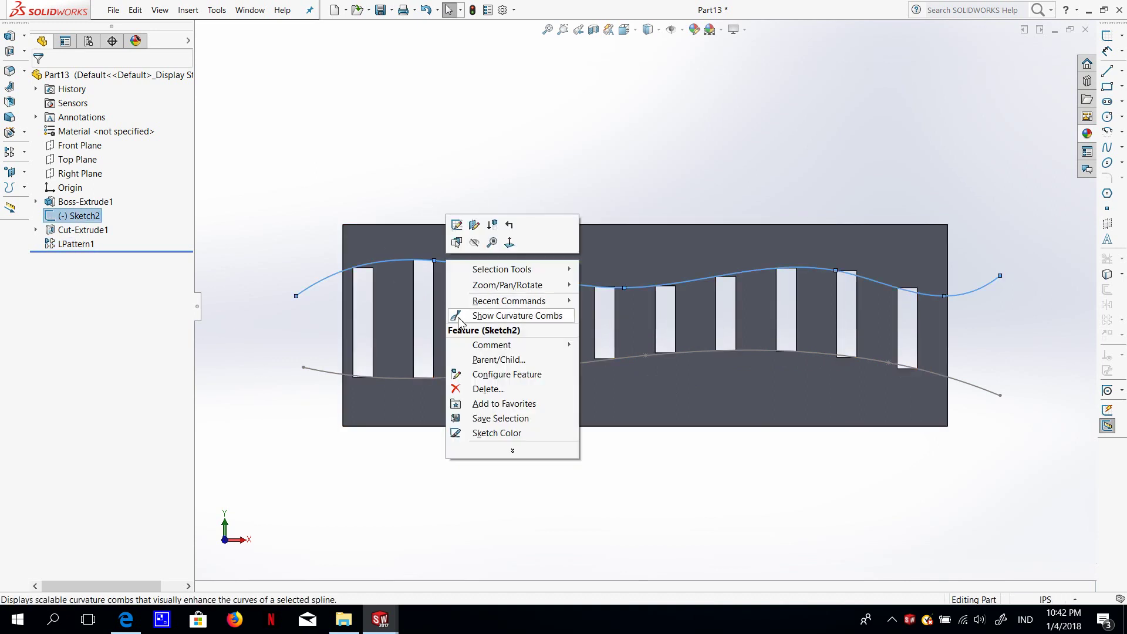
right_click(409, 384)
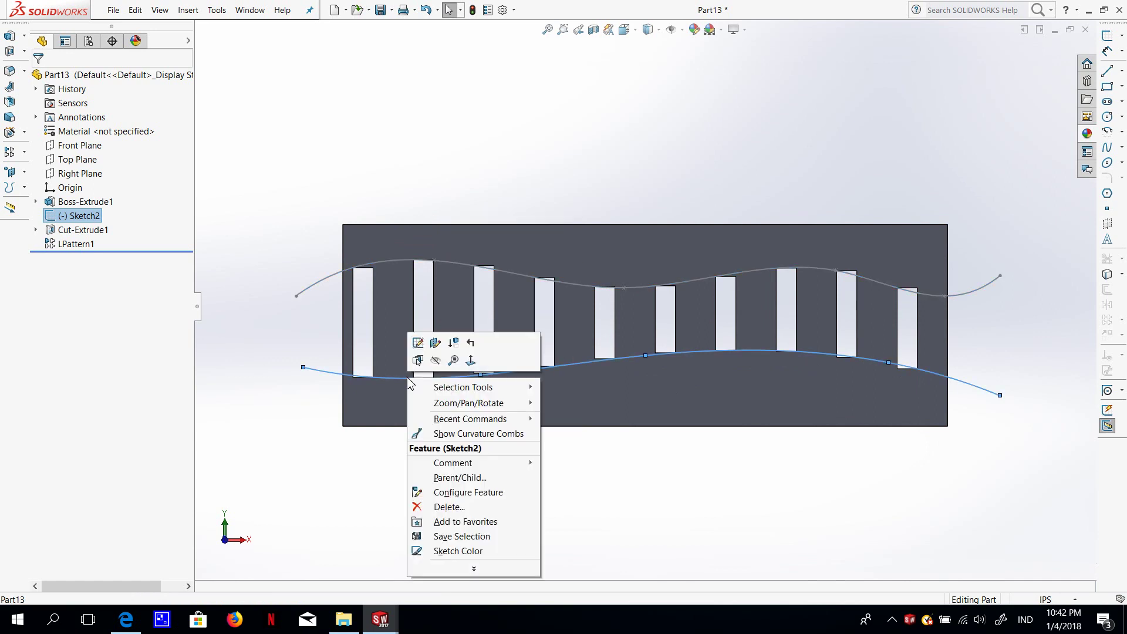
key("Escape")
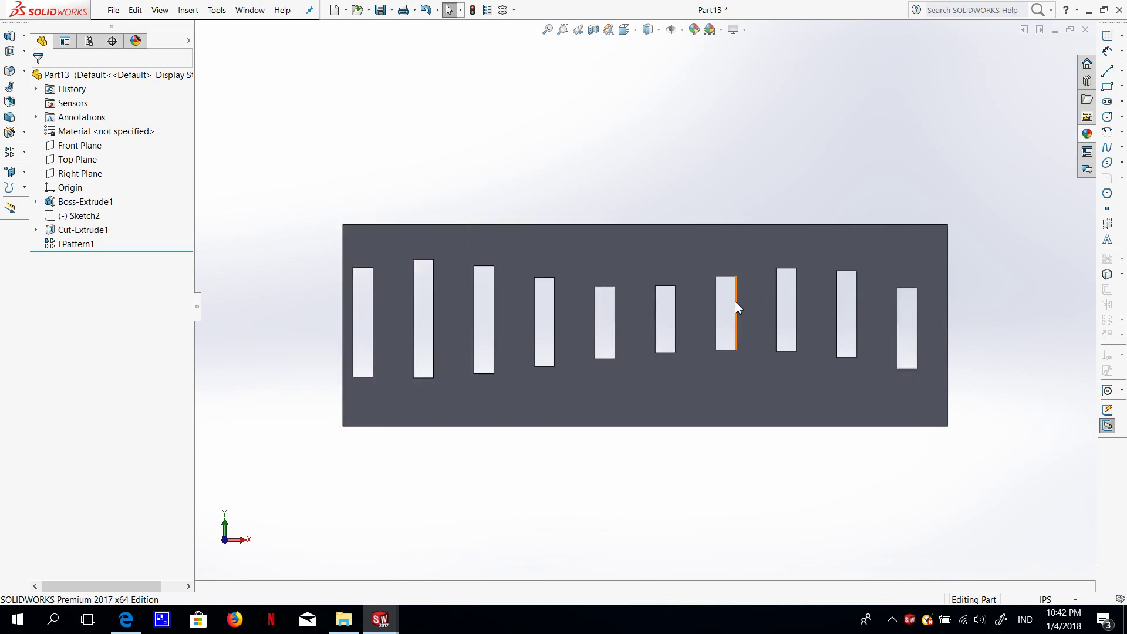
mouse_move(731, 272)
middle_mouse_down()
mouse_move(642, 349)
mouse_move(797, 316)
mouse_move(749, 344)
mouse_move(649, 326)
mouse_move(740, 284)
mouse_move(719, 288)
middle_mouse_up()
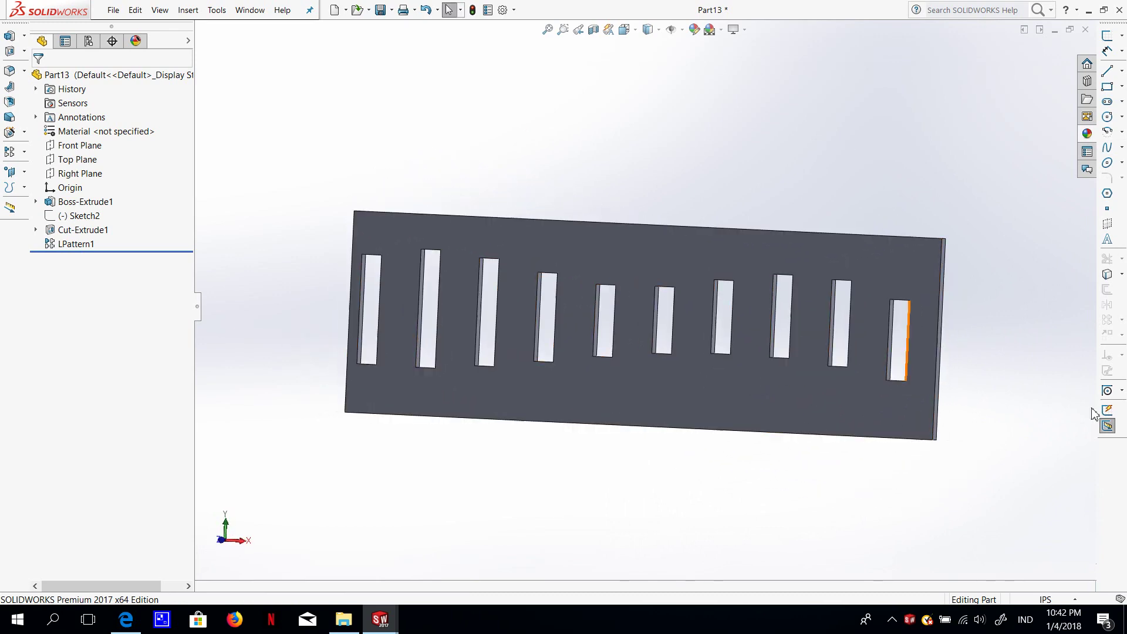